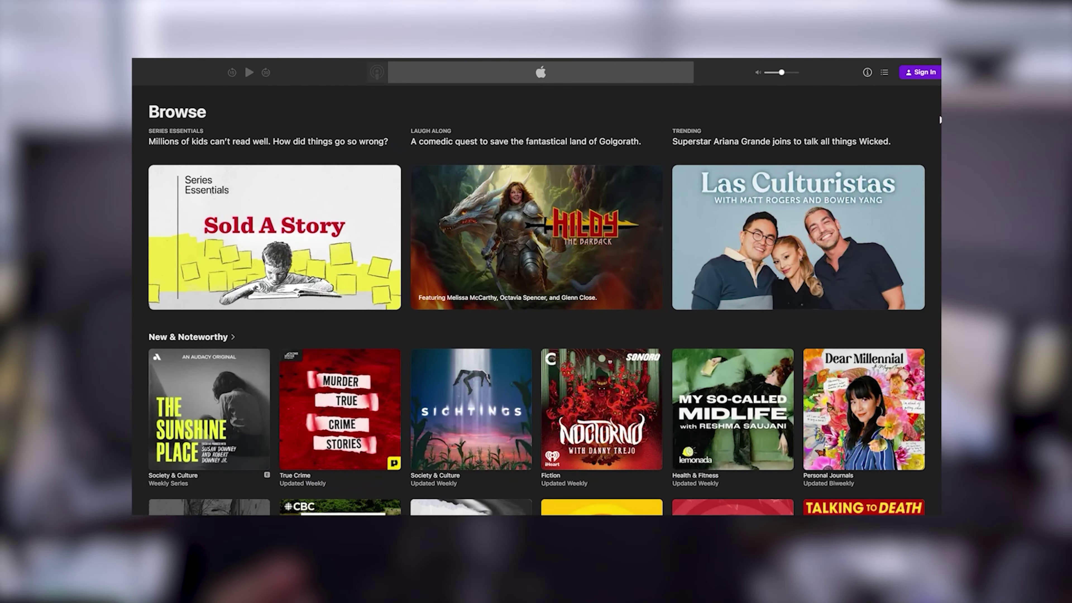
Step: Scroll through each podcast channel's home page on YouTube, ending on the science podcast channel
scroll(940, 121, "down", 7)
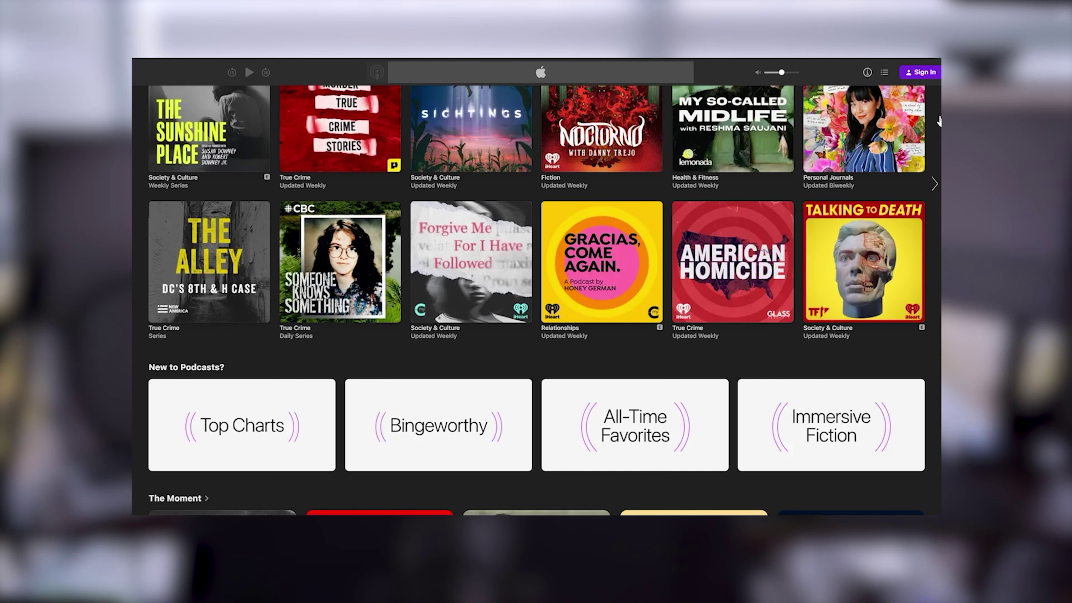
scroll(939, 121, "down", 6)
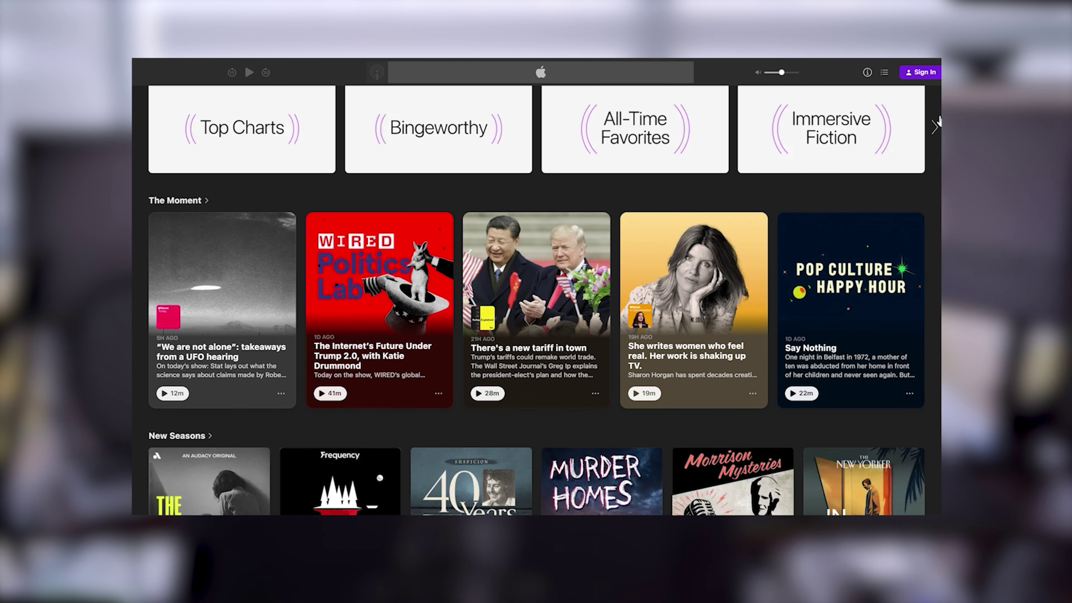
scroll(939, 121, "down", 5)
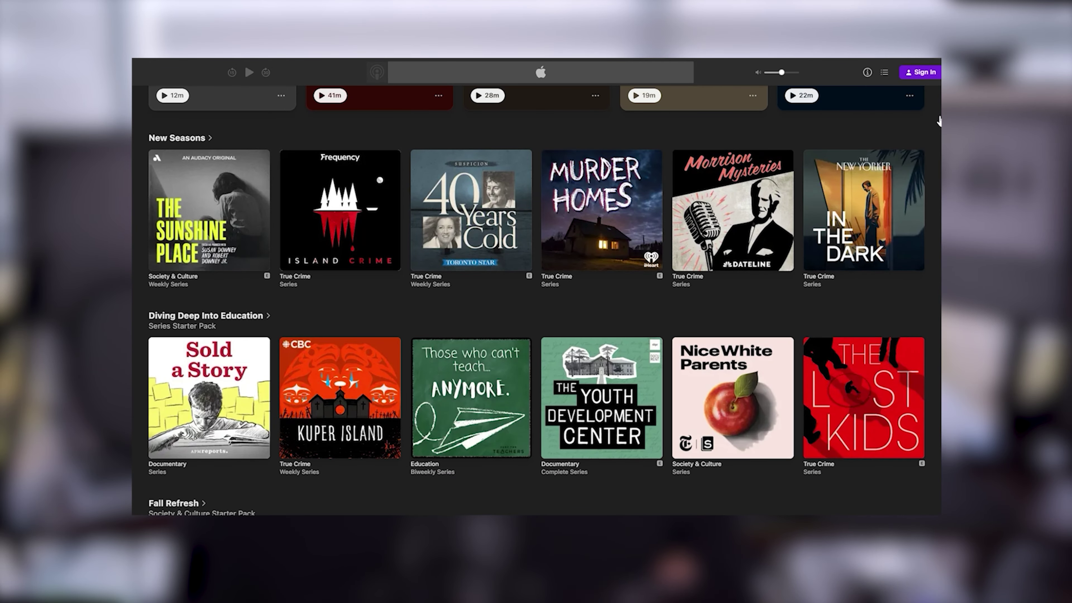
scroll(939, 121, "down", 6)
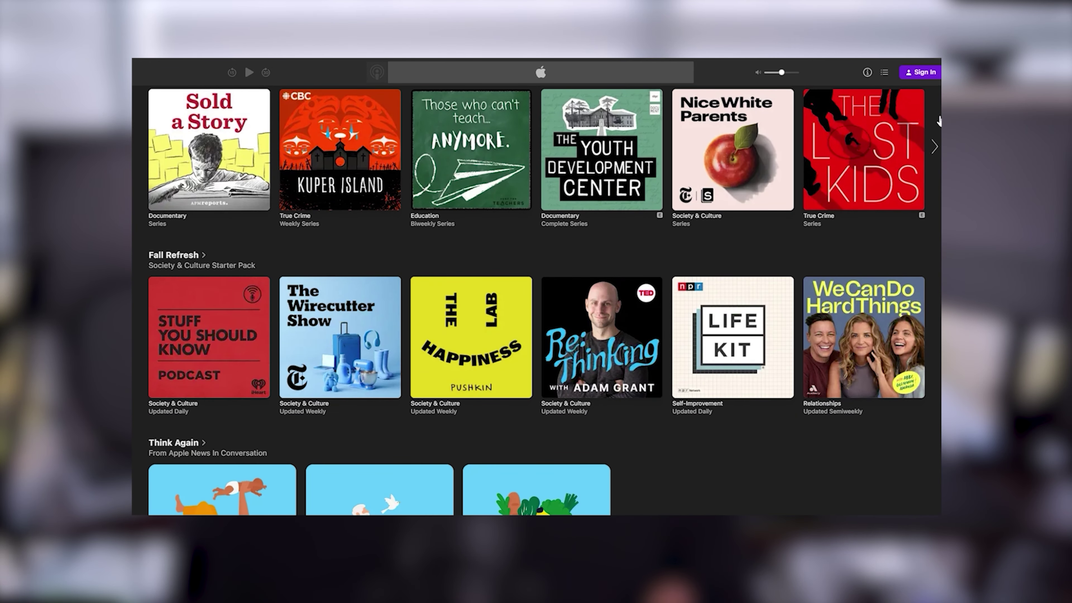
scroll(940, 120, "down", 5)
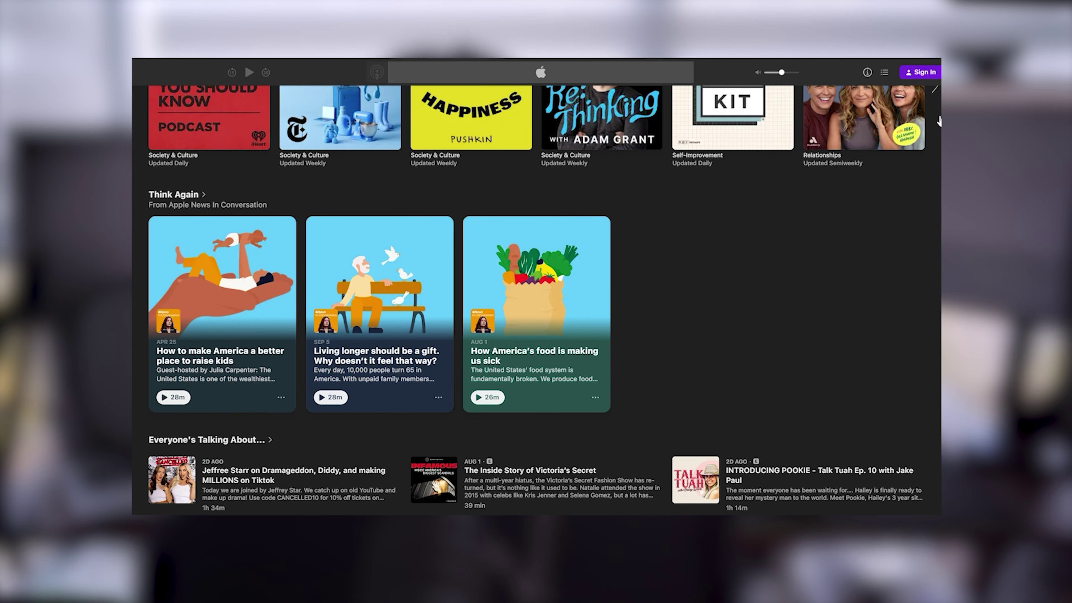
scroll(939, 121, "down", 5)
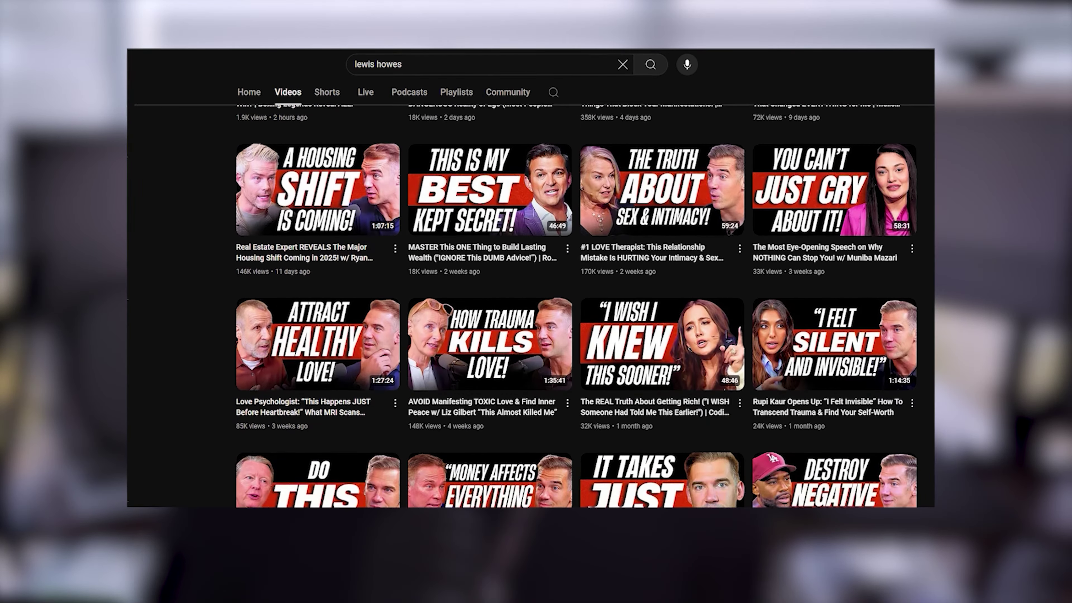
scroll(535, 304, "down", 1)
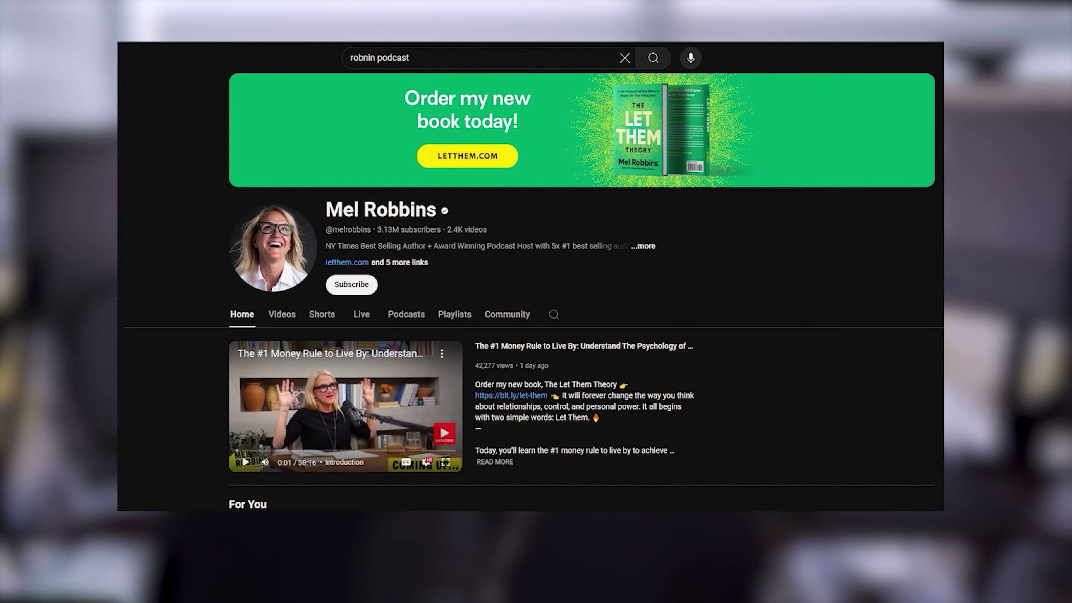
scroll(242, 455, "down", 4)
scroll(365, 424, "down", 3)
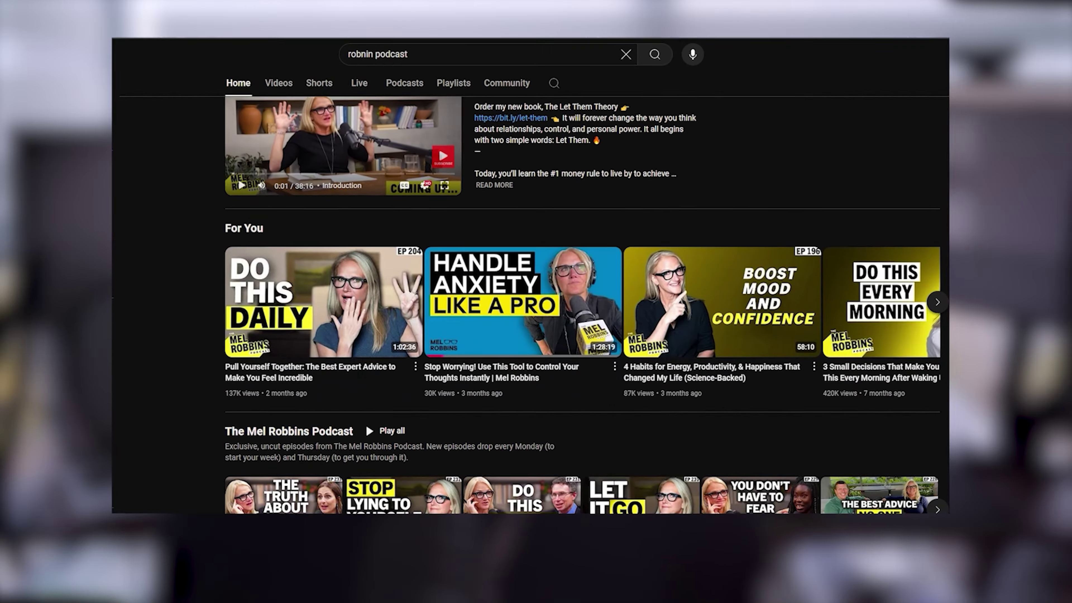
scroll(366, 425, "down", 4)
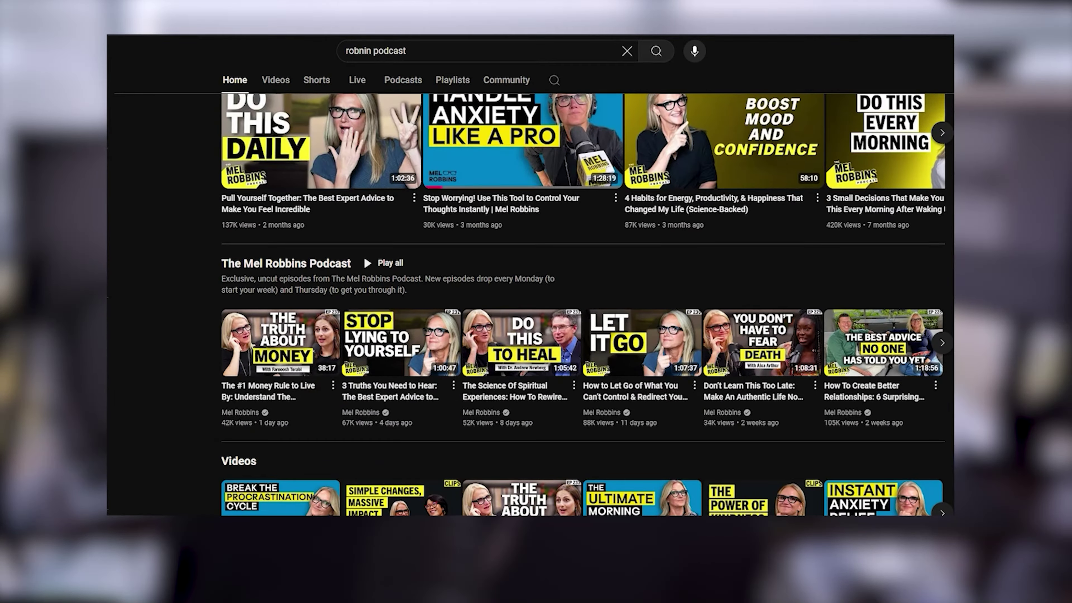
scroll(365, 424, "down", 4)
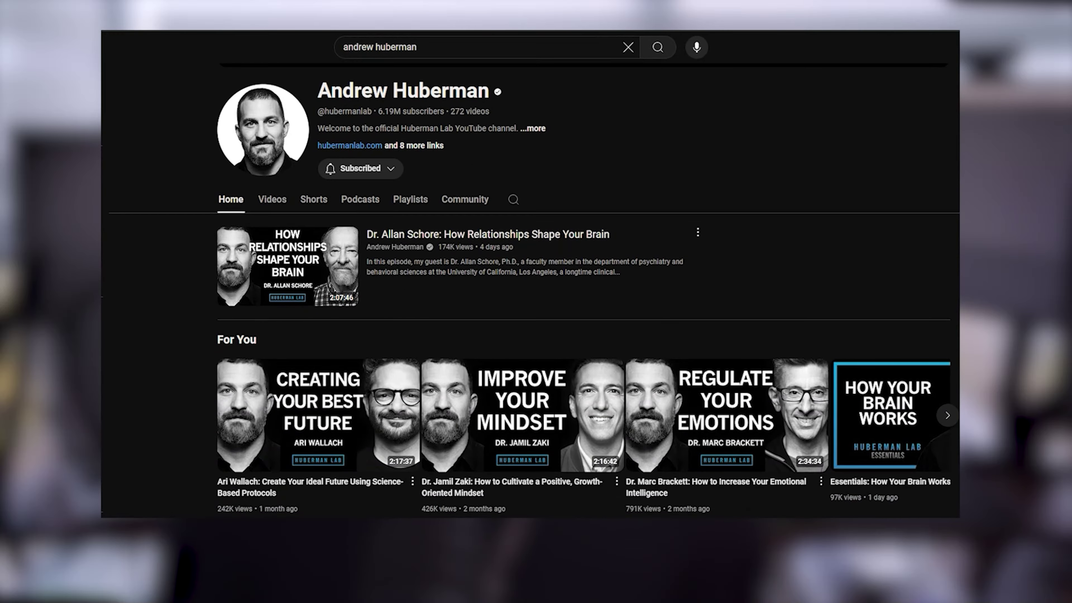
scroll(536, 296, "down", 8)
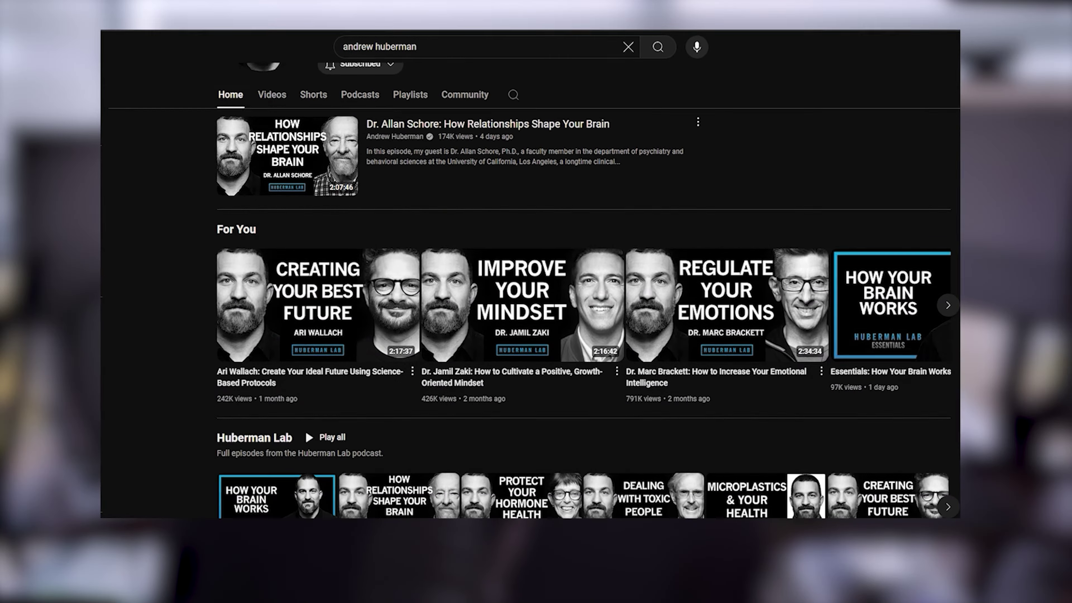
scroll(536, 295, "down", 2)
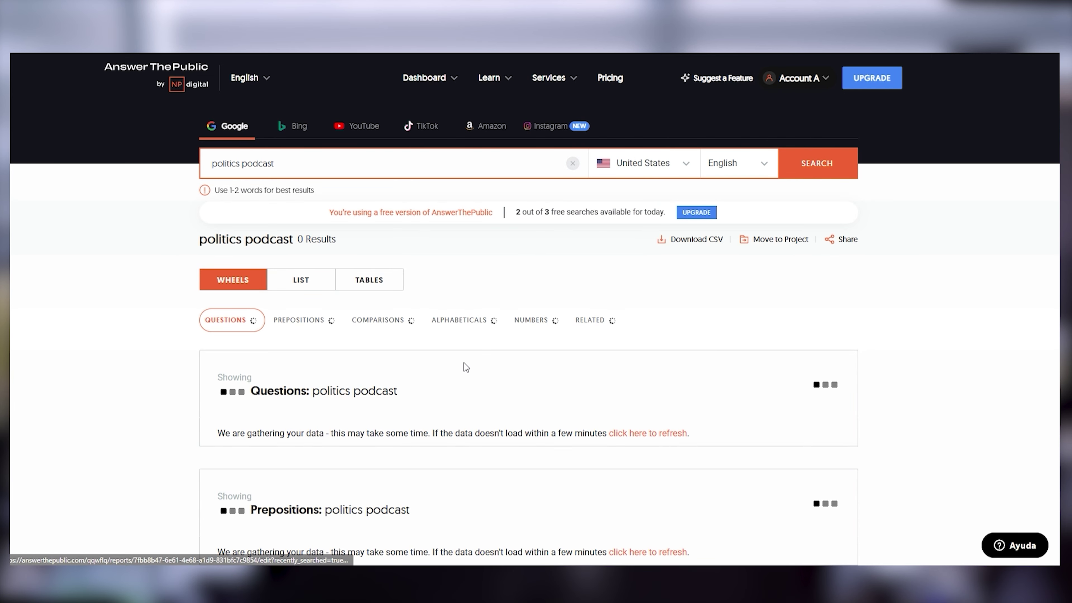
Step: Scroll through the politics podcast Questions wheel and the 4,400 volume, $2.6 CPC summary
scroll(1026, 199, "down", 2)
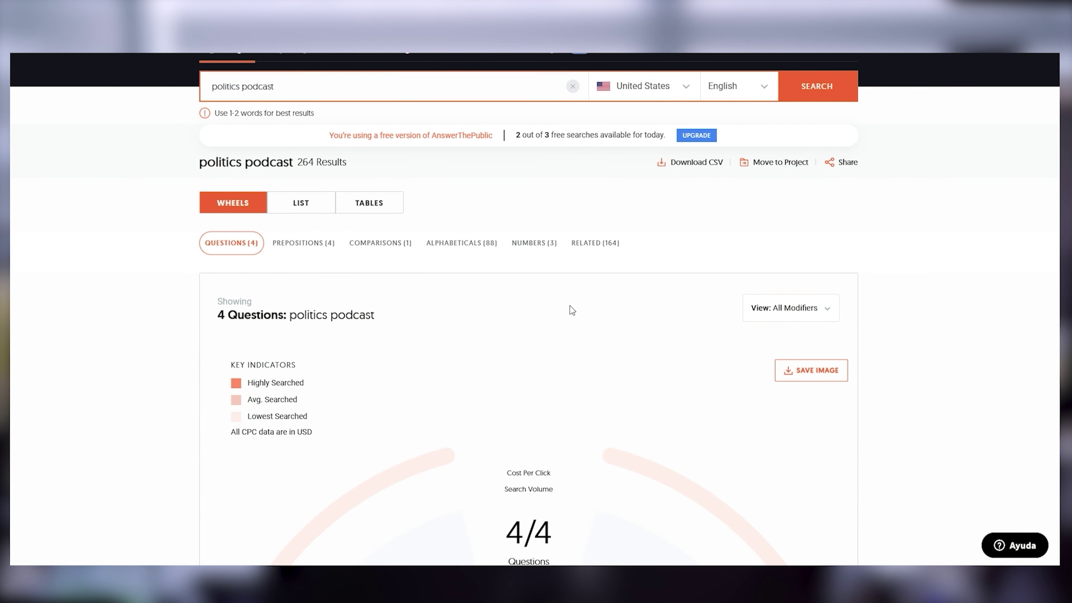
scroll(570, 310, "down", 6)
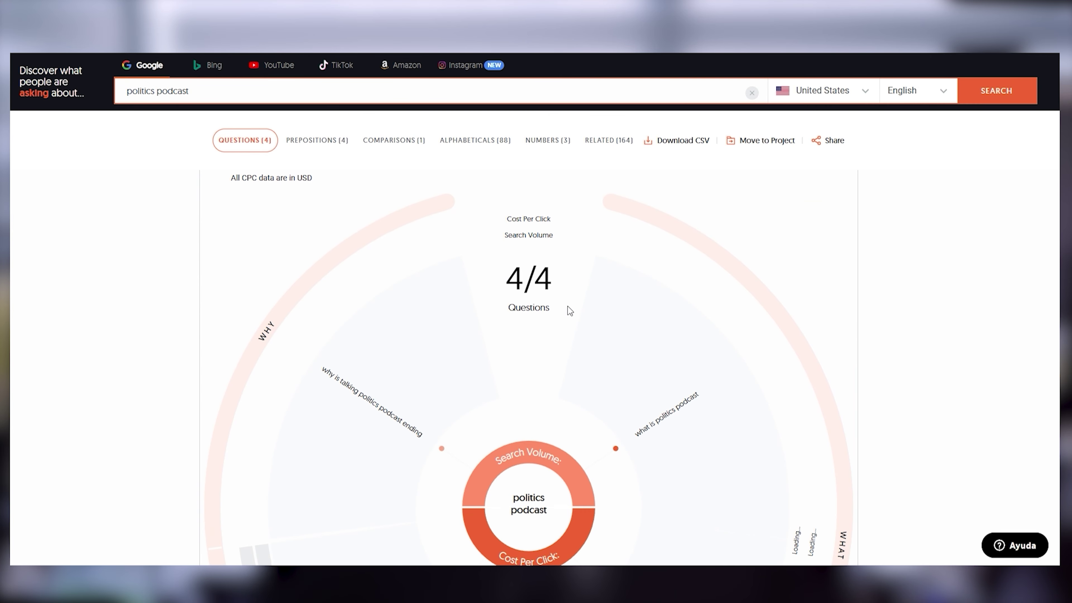
scroll(567, 306, "down", 2)
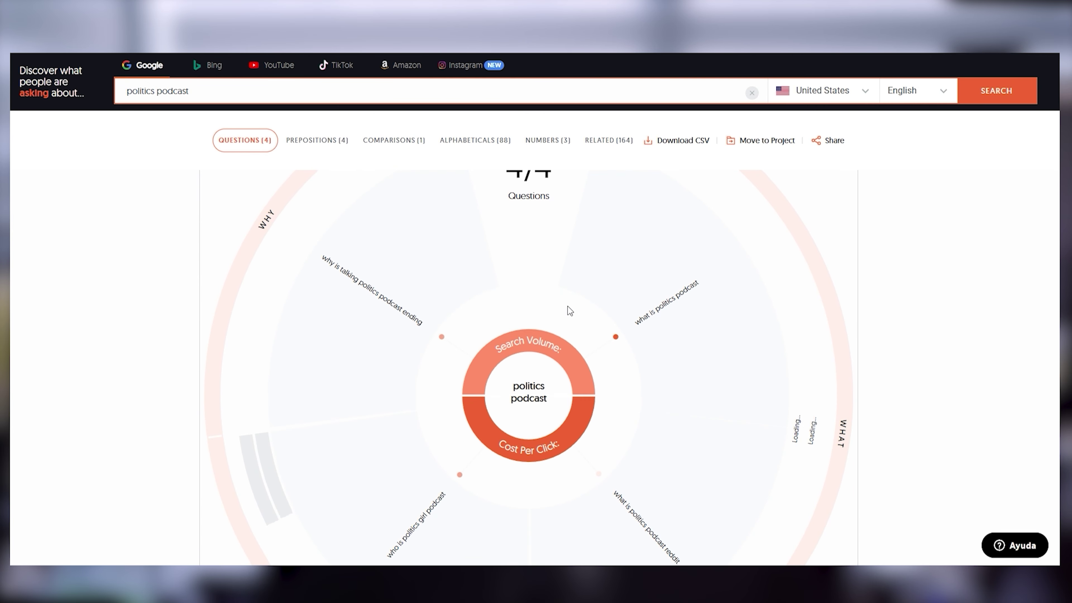
scroll(568, 305, "down", 3)
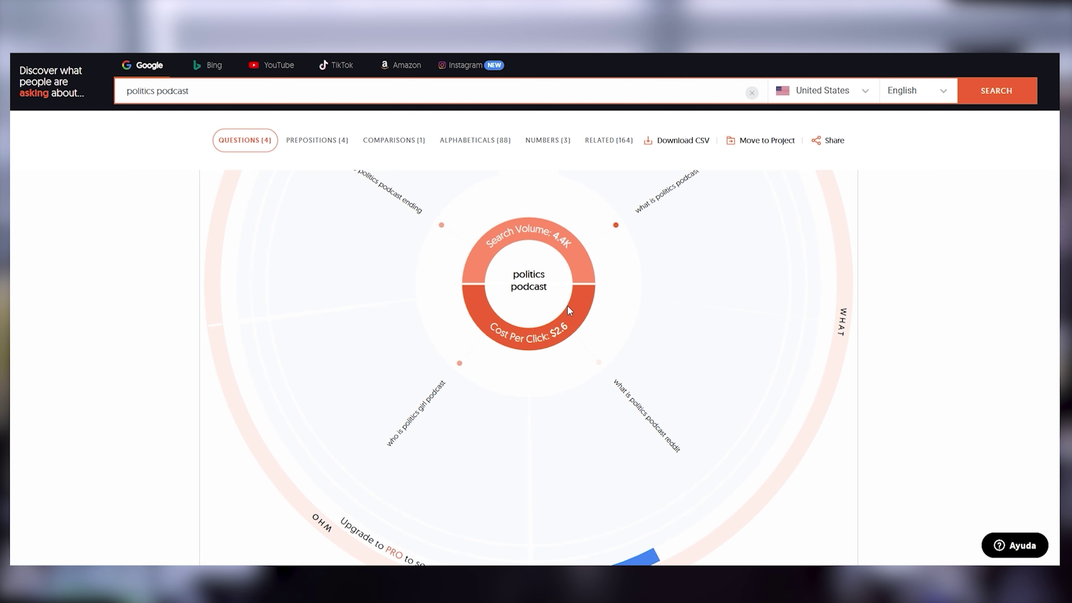
scroll(568, 307, "down", 3)
scroll(567, 311, "up", 8)
scroll(568, 312, "up", 5)
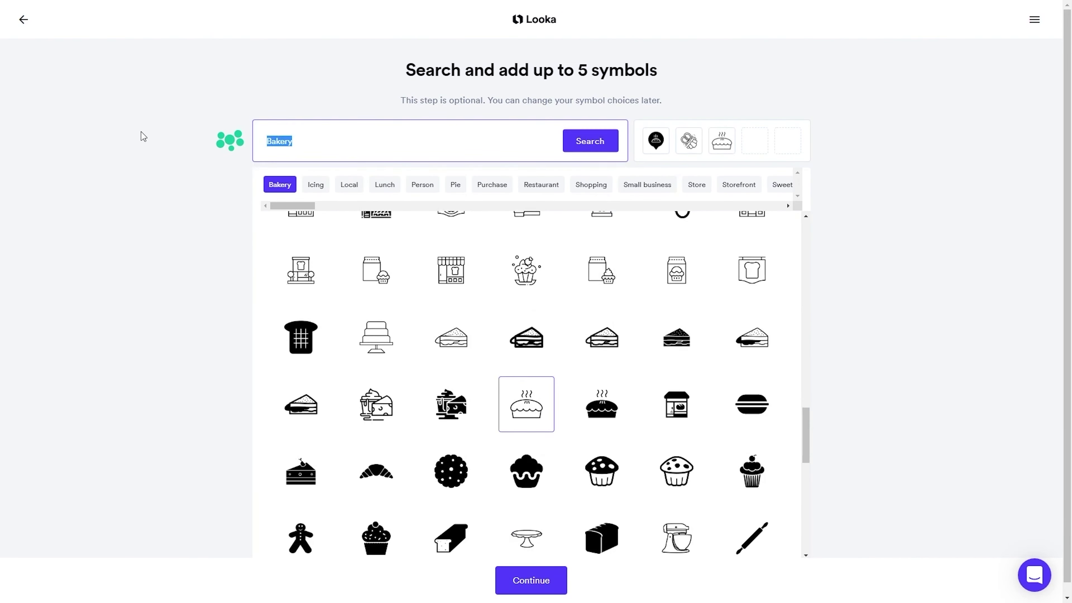
Step: Pick the Bakery symbol for the logo, then scroll down the Looka landing page
left_click(536, 580)
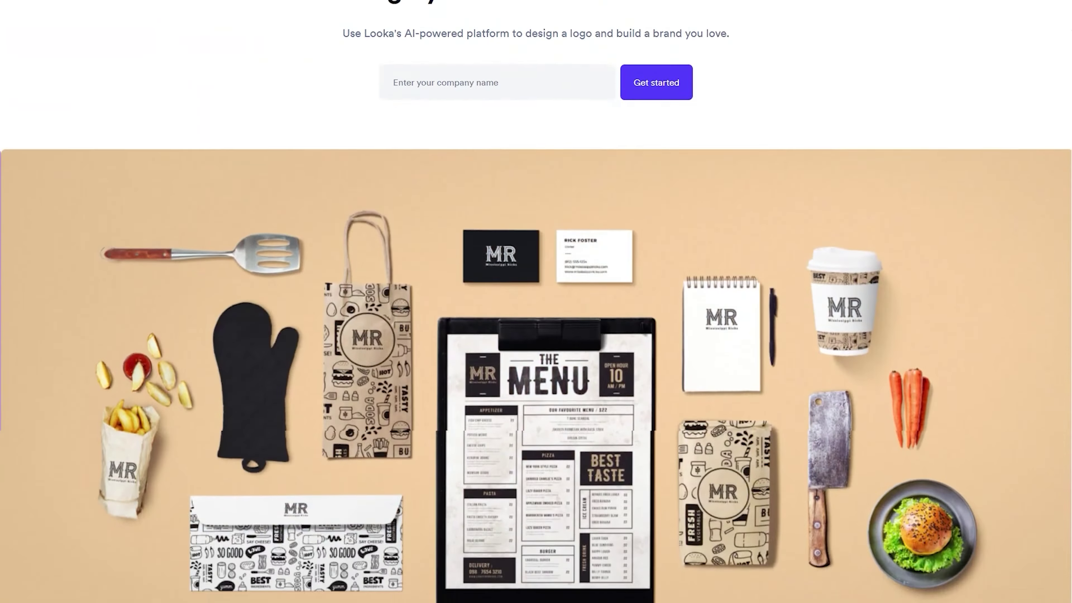
scroll(537, 301, "down", 10)
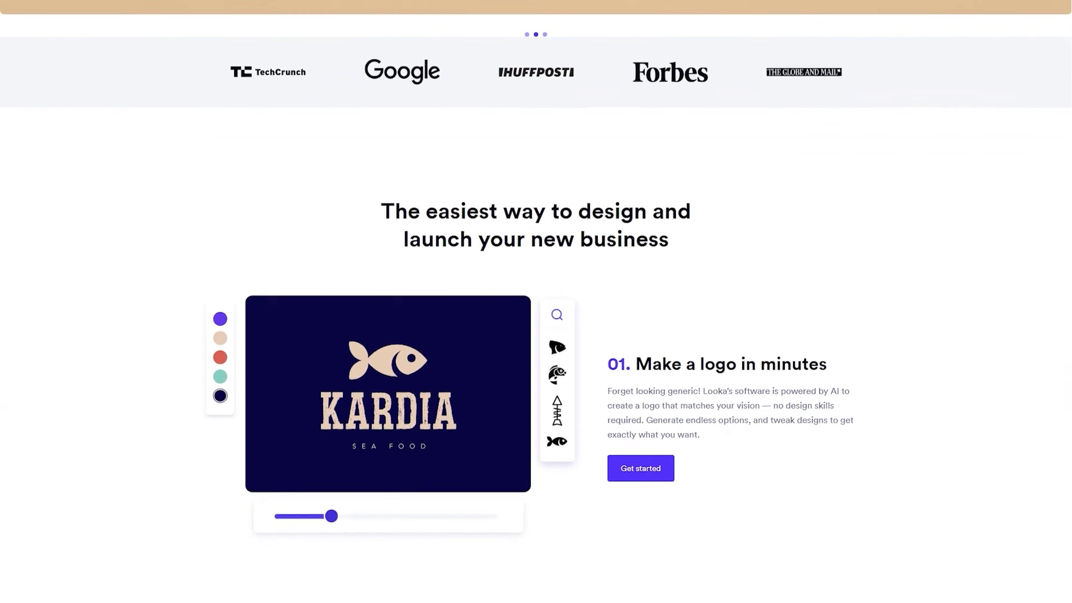
scroll(536, 301, "down", 10)
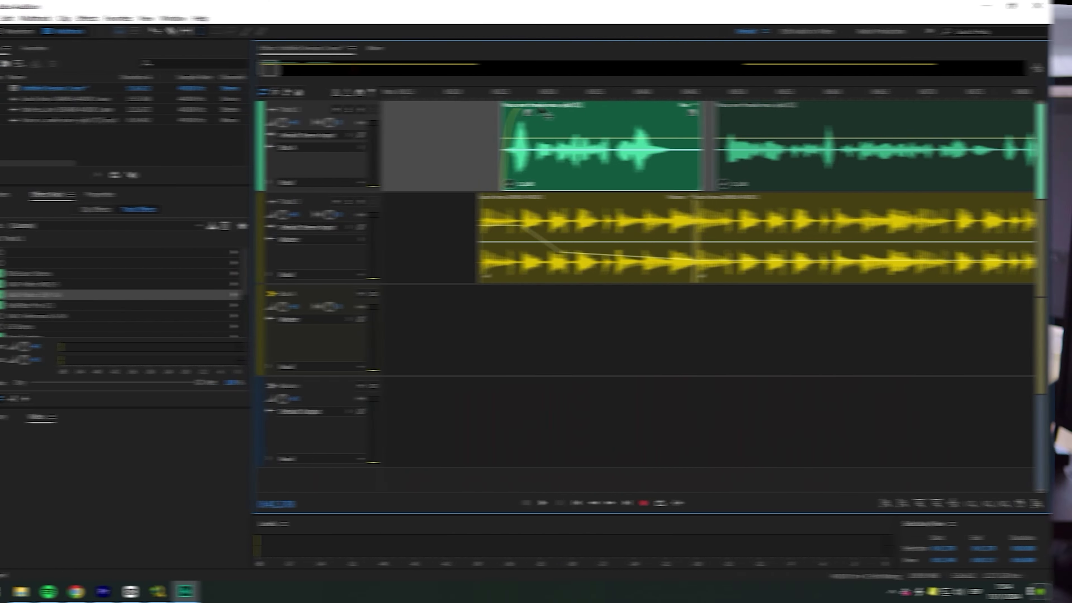
Step: Select the music and voice tracks, play the mix, and close the Pultec MEQ-5 and EQP-1A windows
scroll(819, 103, "up", 10)
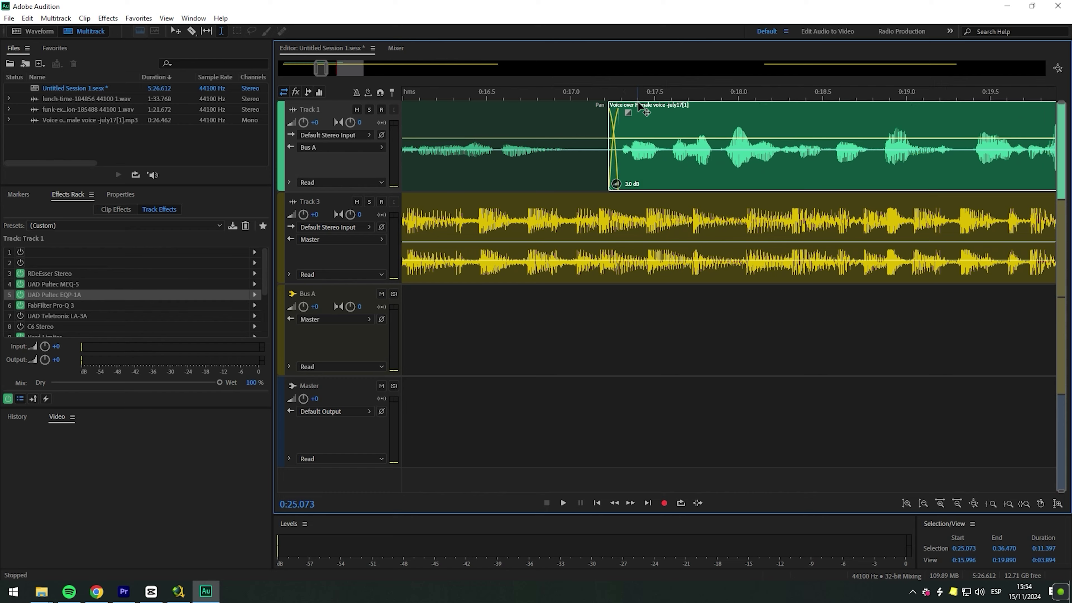
left_click(766, 262)
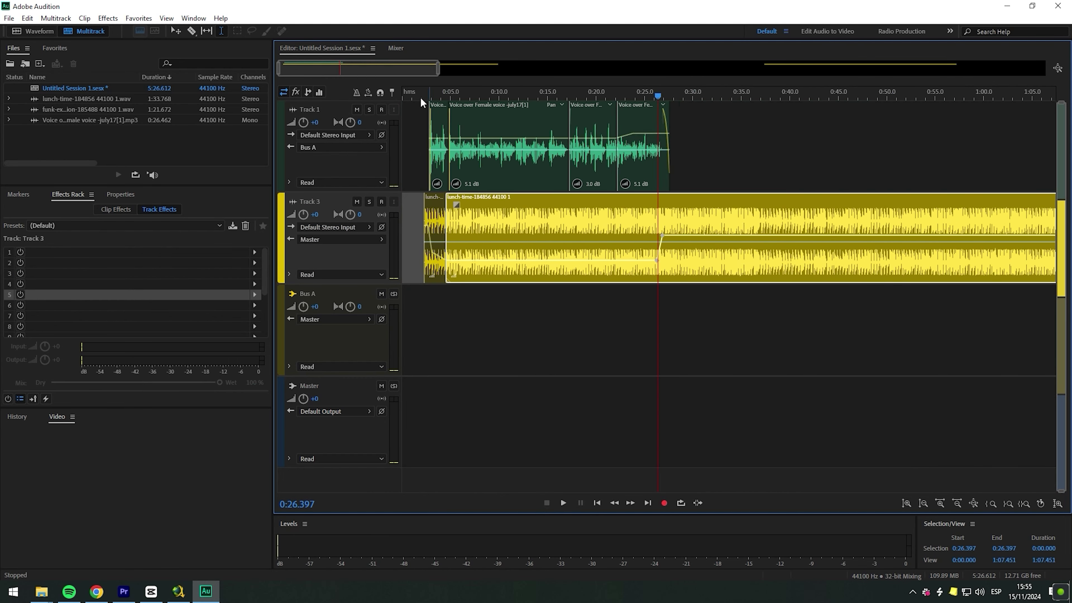
left_click(510, 140)
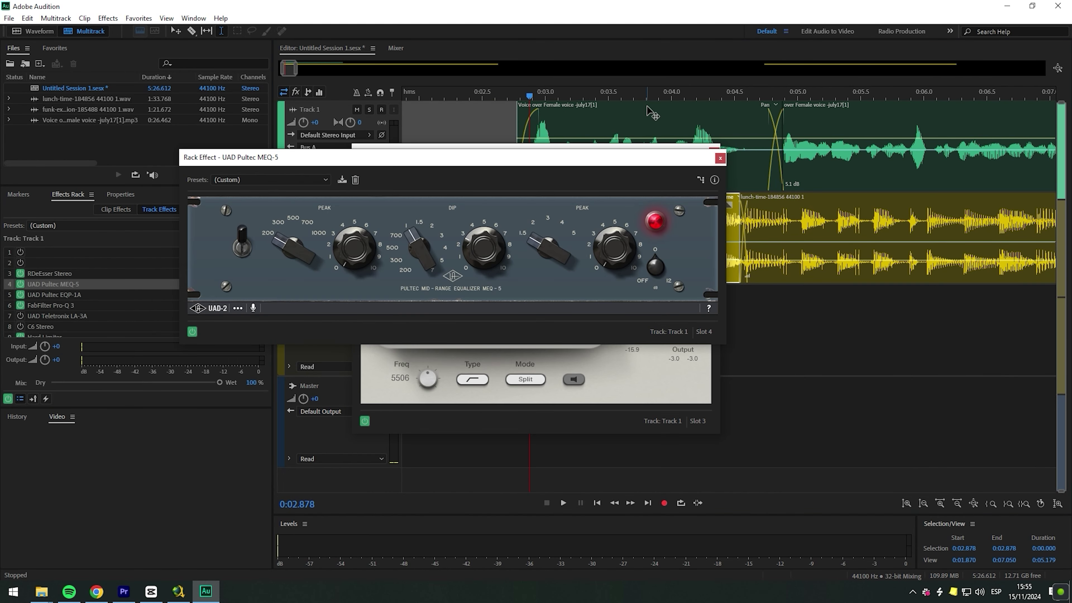
key("space")
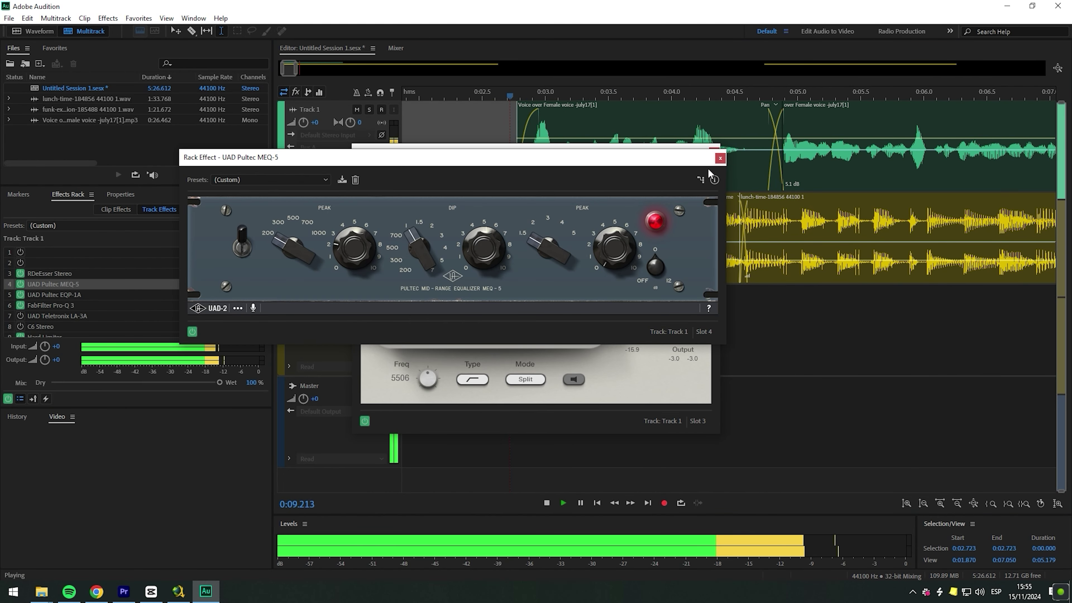
key("Escape")
key("Escape")
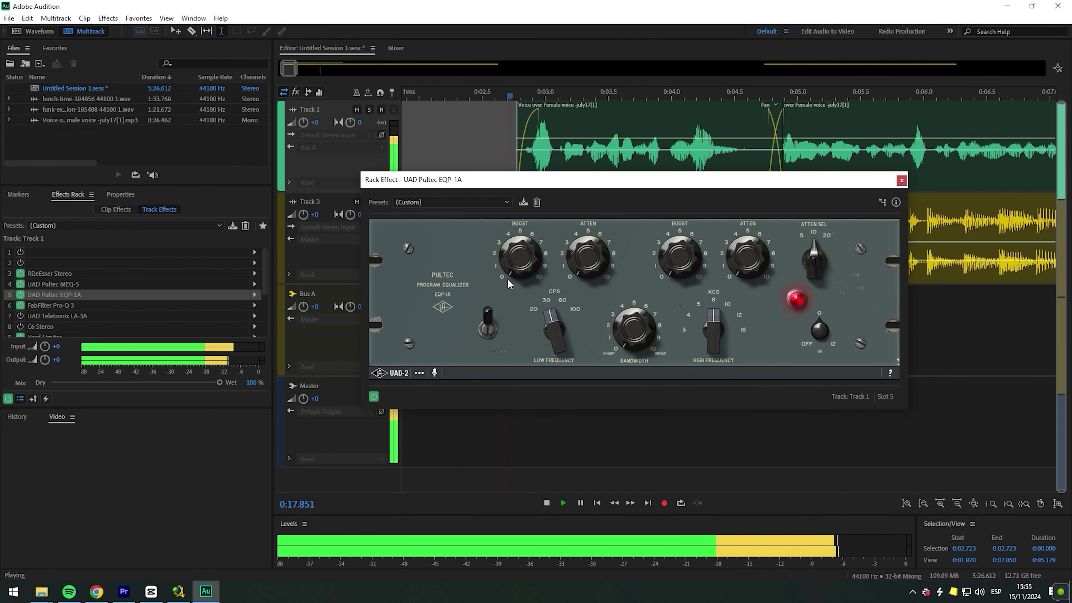
left_click(899, 182)
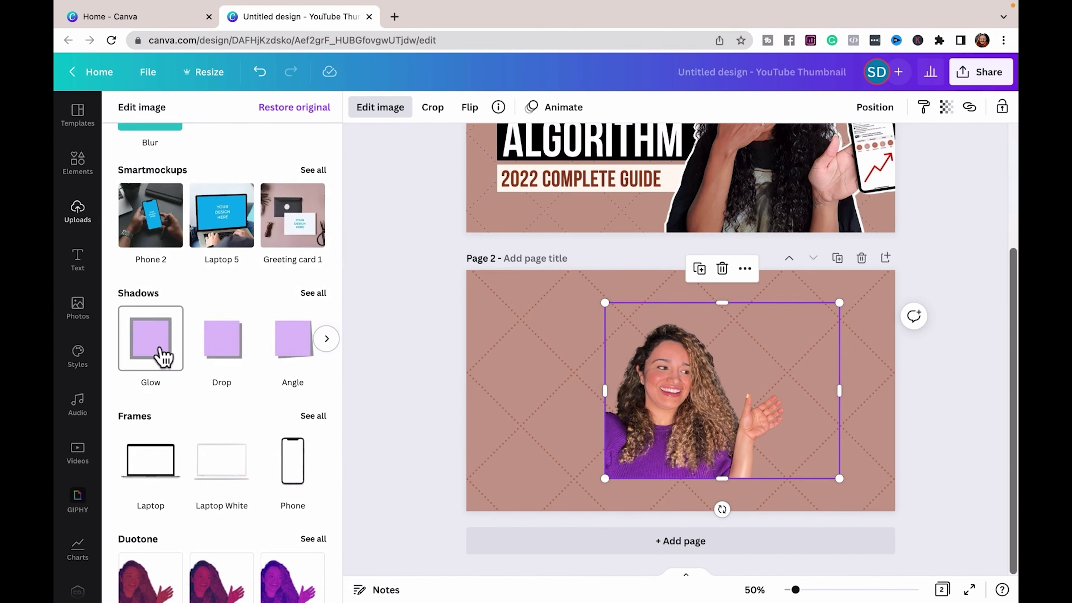
Step: Cut out the host photo with a Glow outline, and move the Phone-framed screenshot to the right
left_click(157, 354)
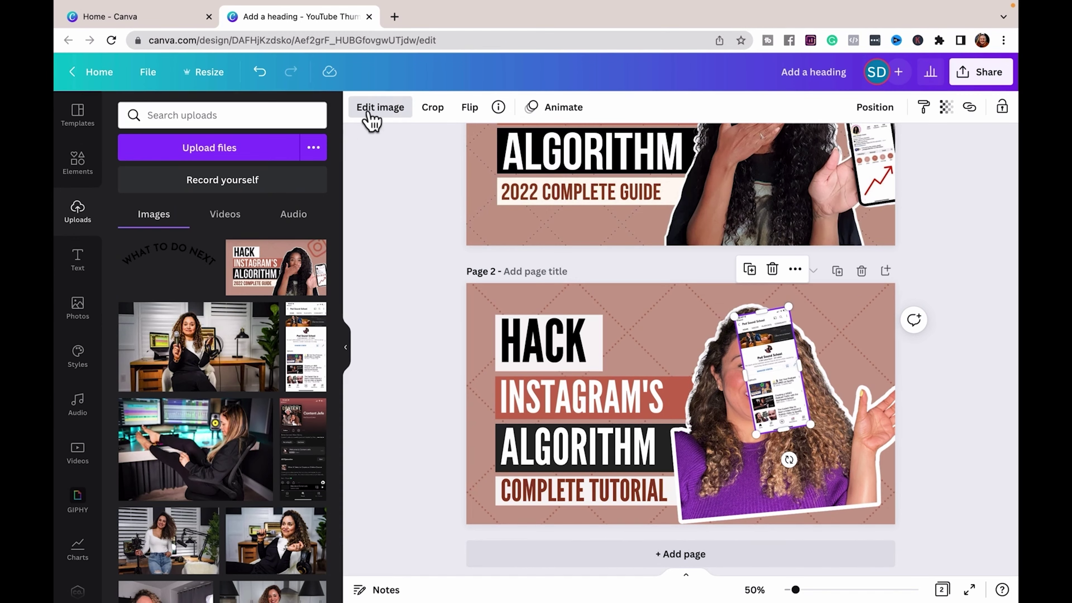
left_click(371, 107)
left_click(291, 343)
left_click_drag(765, 321, 867, 328)
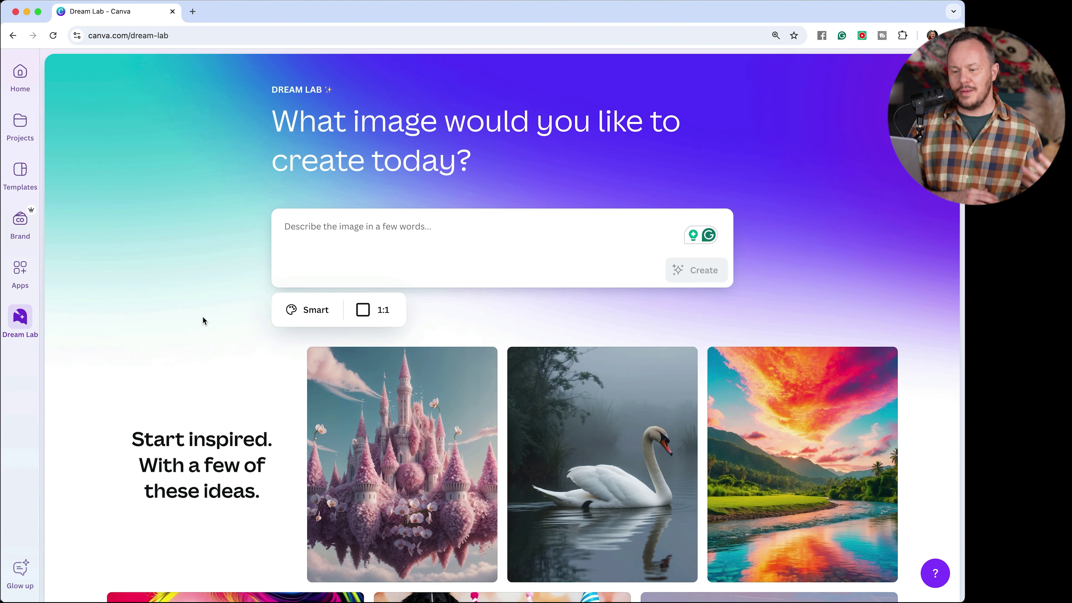
Step: Generate 1:1 Dream Lab images of a topping-packed sandwich dreaming, and use the first in a design
left_click(377, 311)
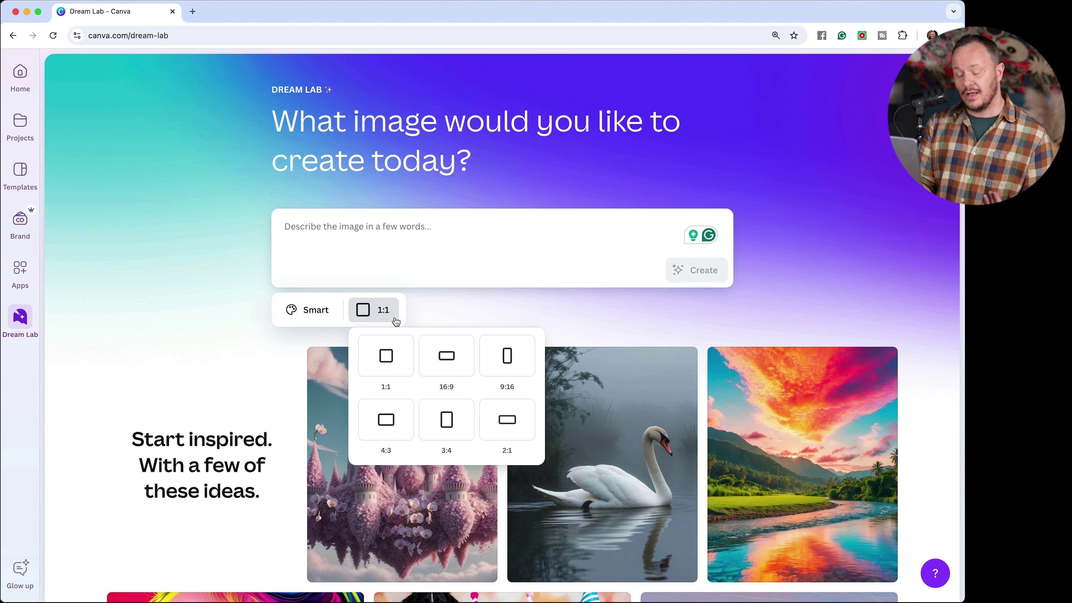
left_click(400, 365)
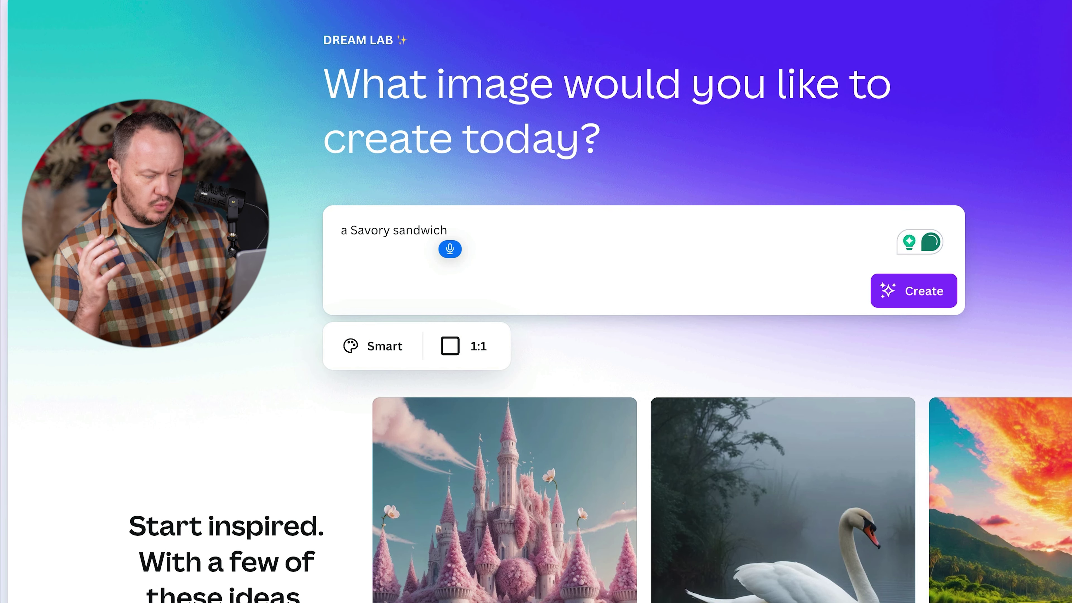
type("packed with colorful toppings")
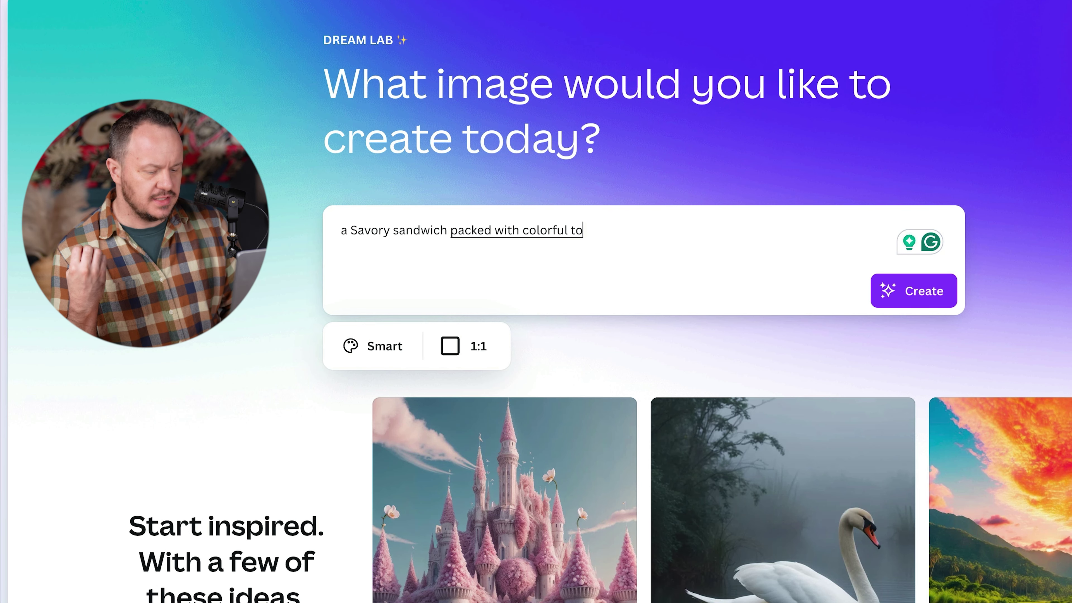
type(", sauces, cheeses, and meats is dreaming")
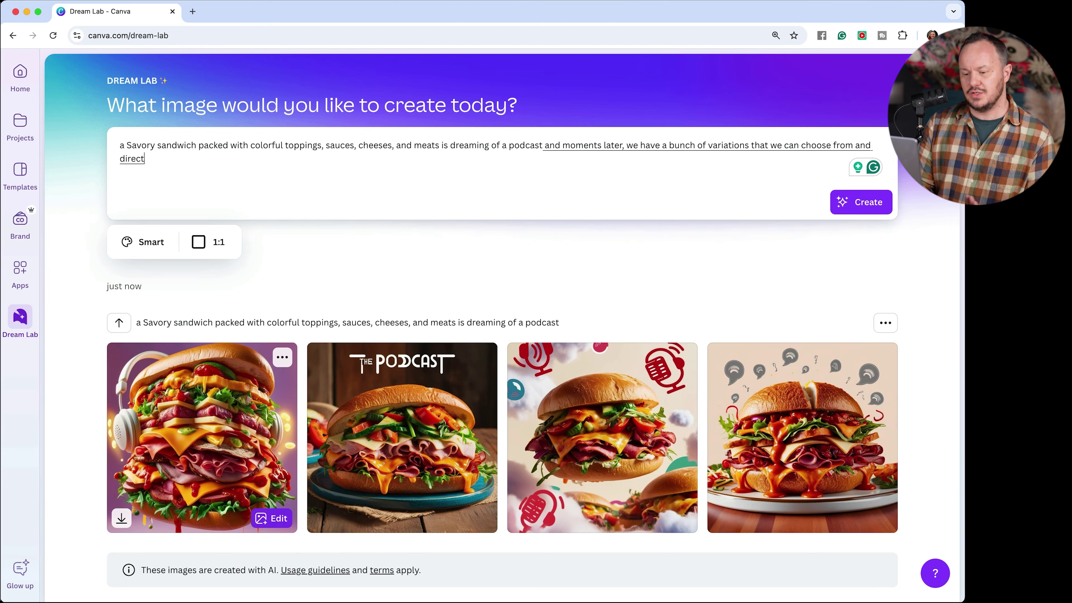
left_click(275, 508)
left_click(669, 181)
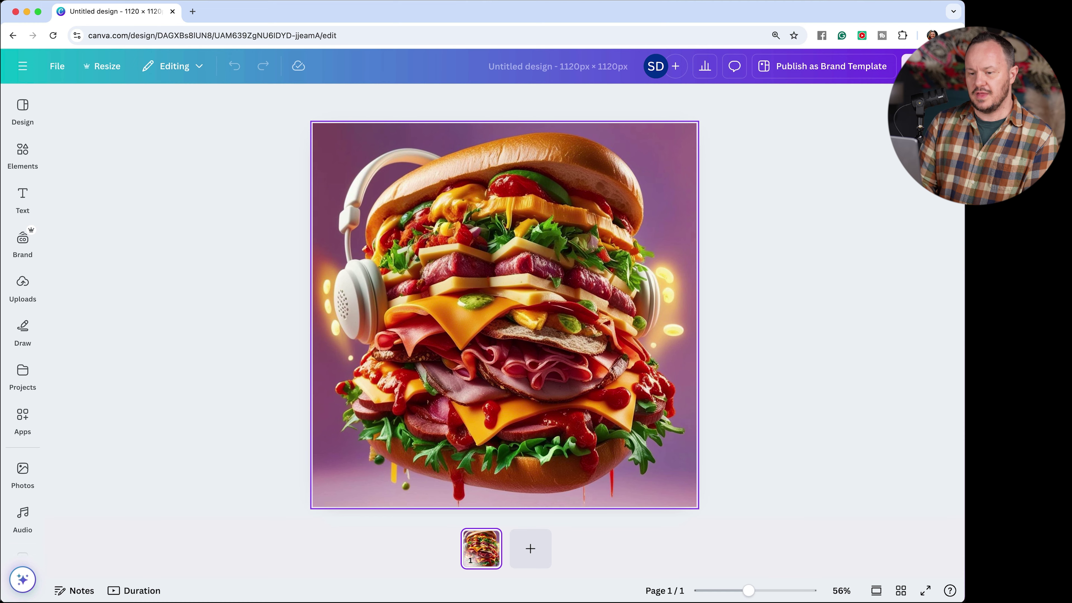
Step: Add the 'win WIN' font combination, ungroup it, and retype the first line as 'Dreams of'
left_click(23, 195)
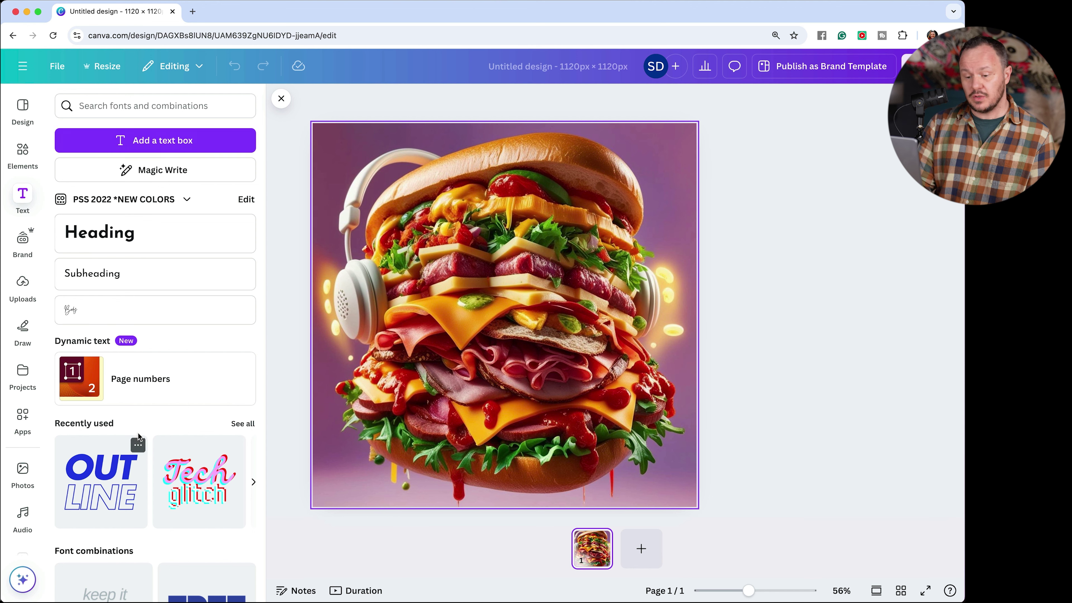
scroll(141, 435, "down", 10)
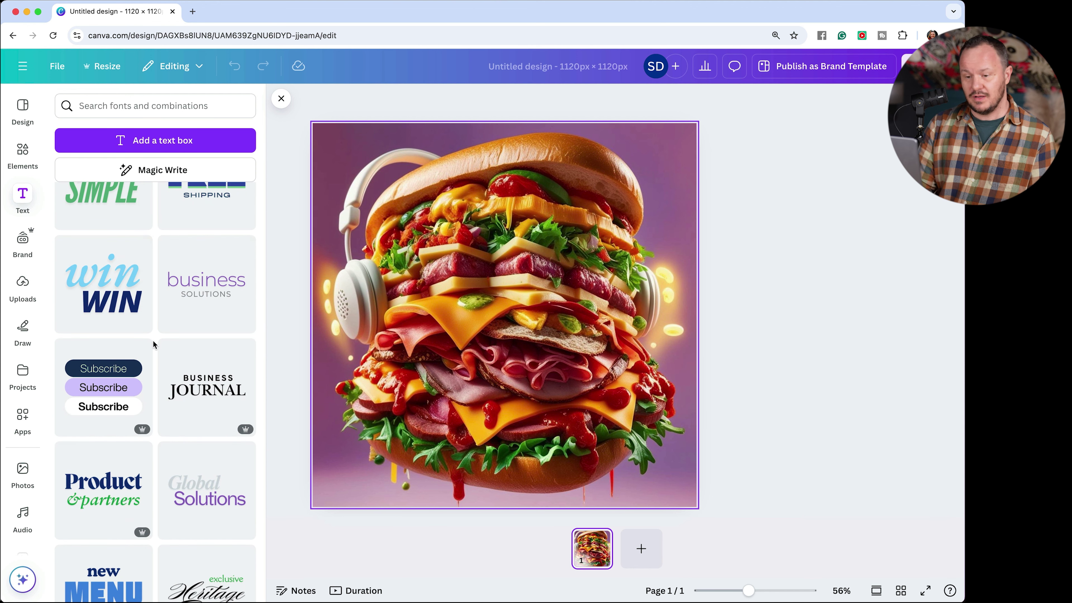
scroll(153, 344, "up", 2)
left_click(127, 345)
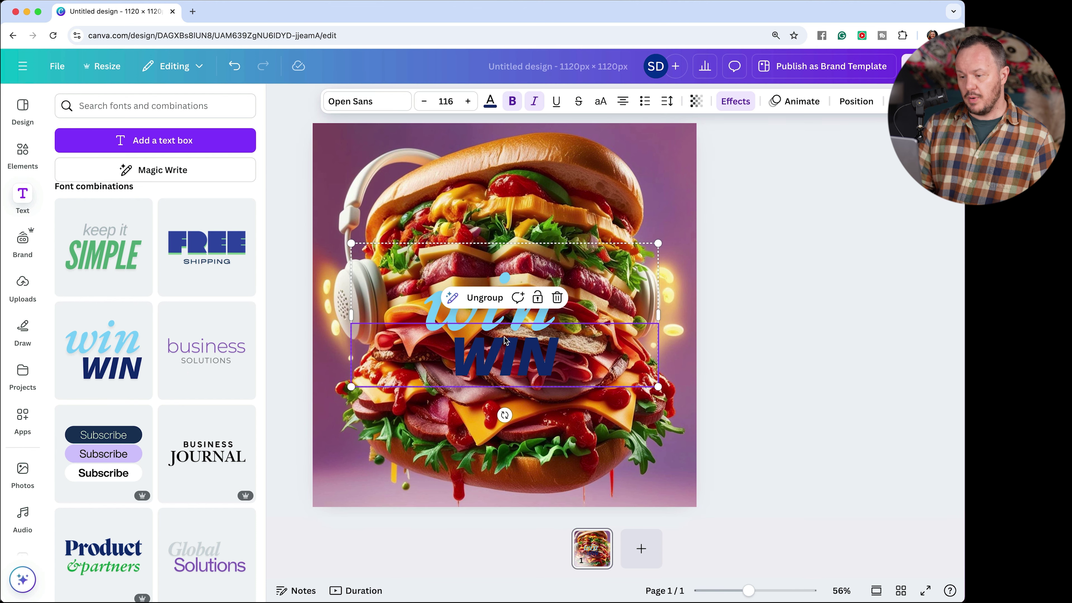
left_click(485, 298)
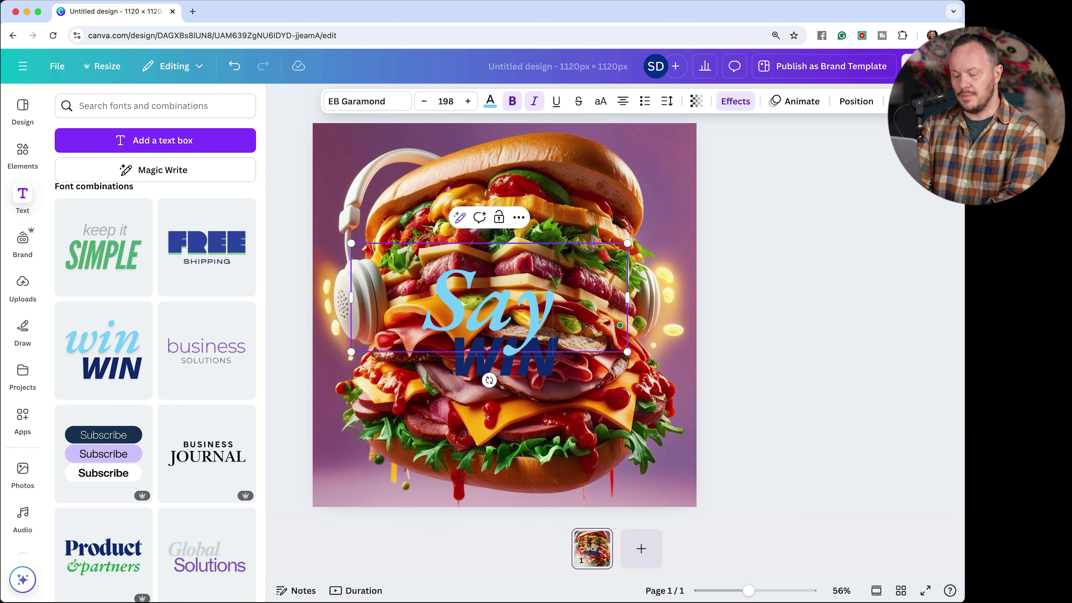
type("Dreams of")
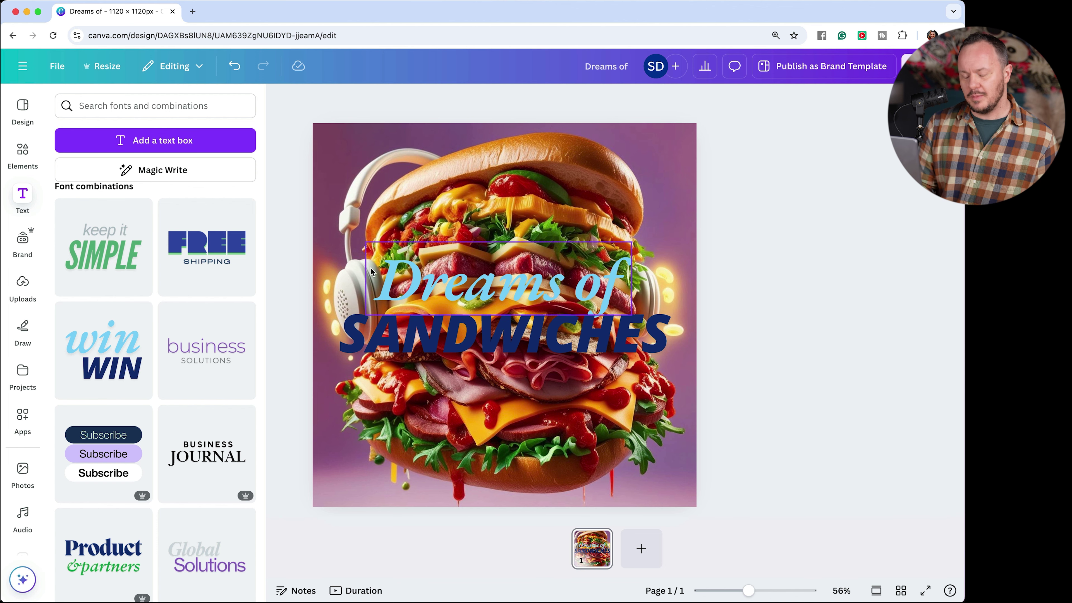
Step: Search Elements for 'WHITE BLUR' and add a white blur graphic to the design
left_click(24, 156)
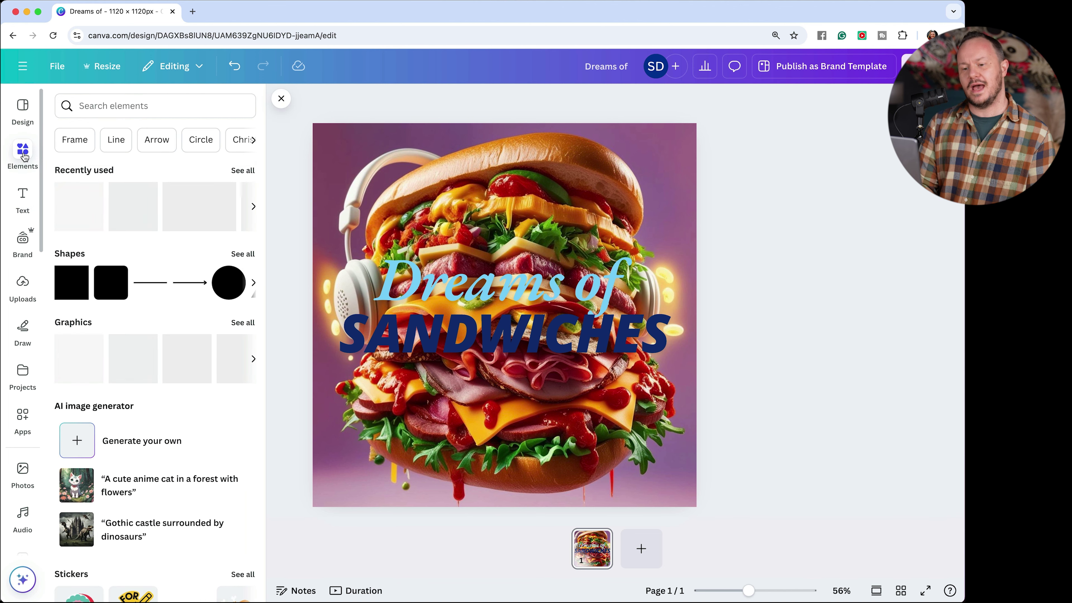
left_click(110, 104)
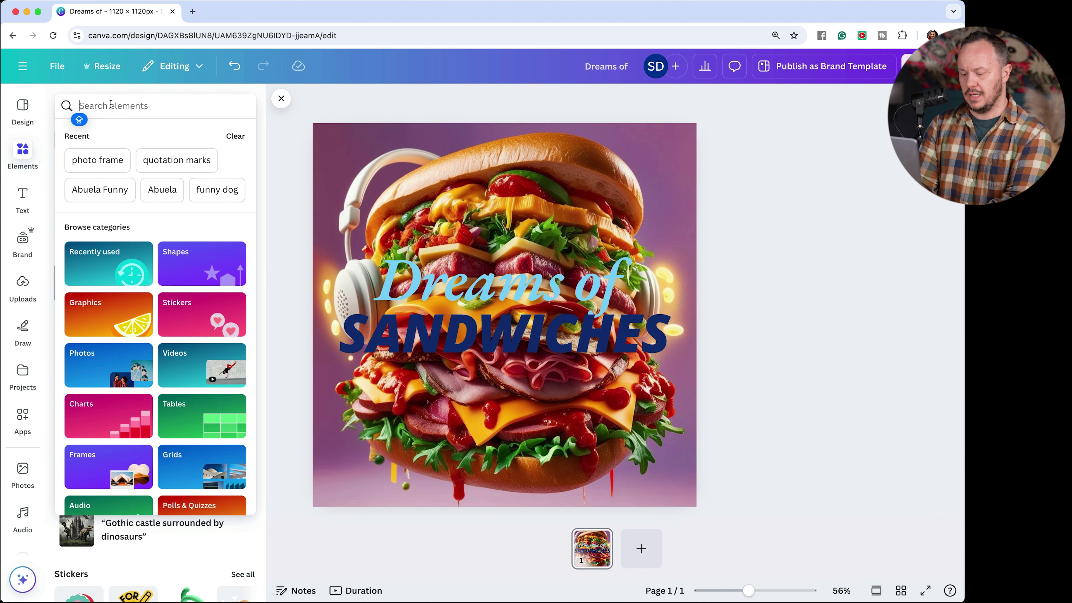
type("WHITE BLUR")
key("Return")
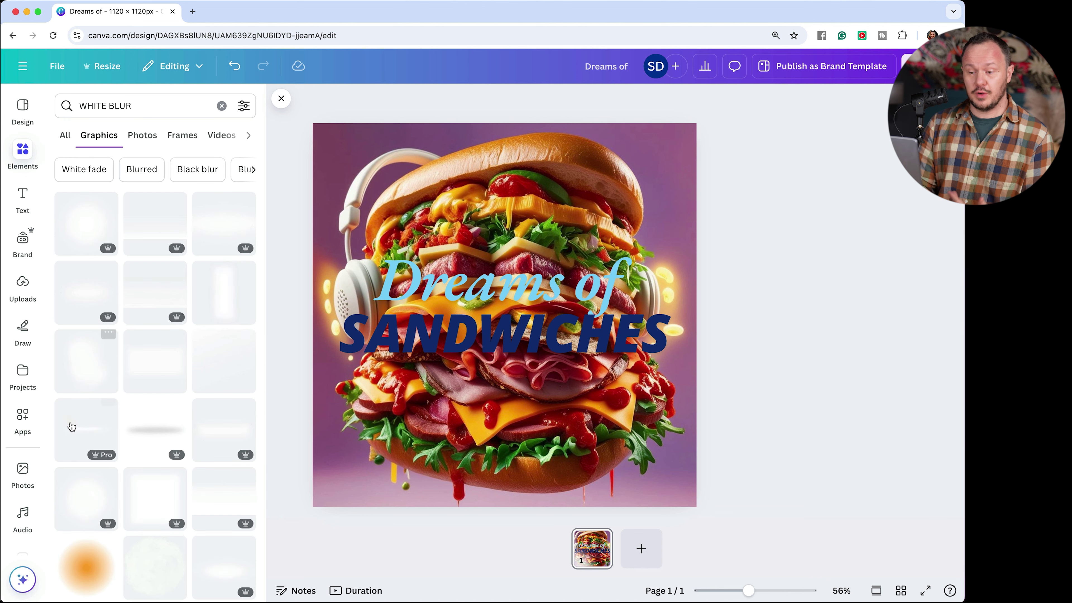
scroll(201, 307, "down", 5)
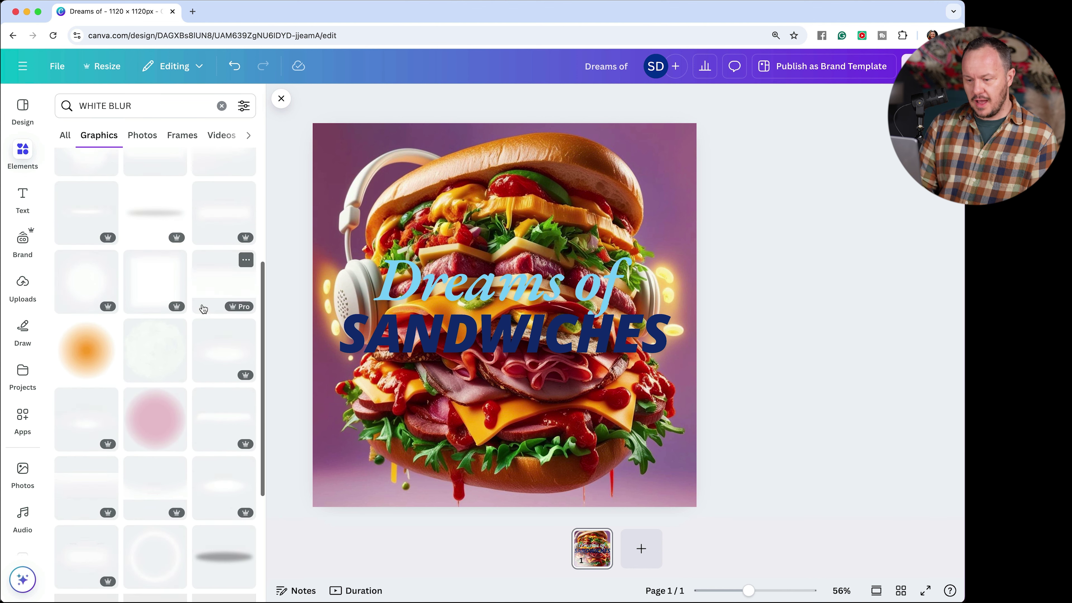
left_click(203, 309)
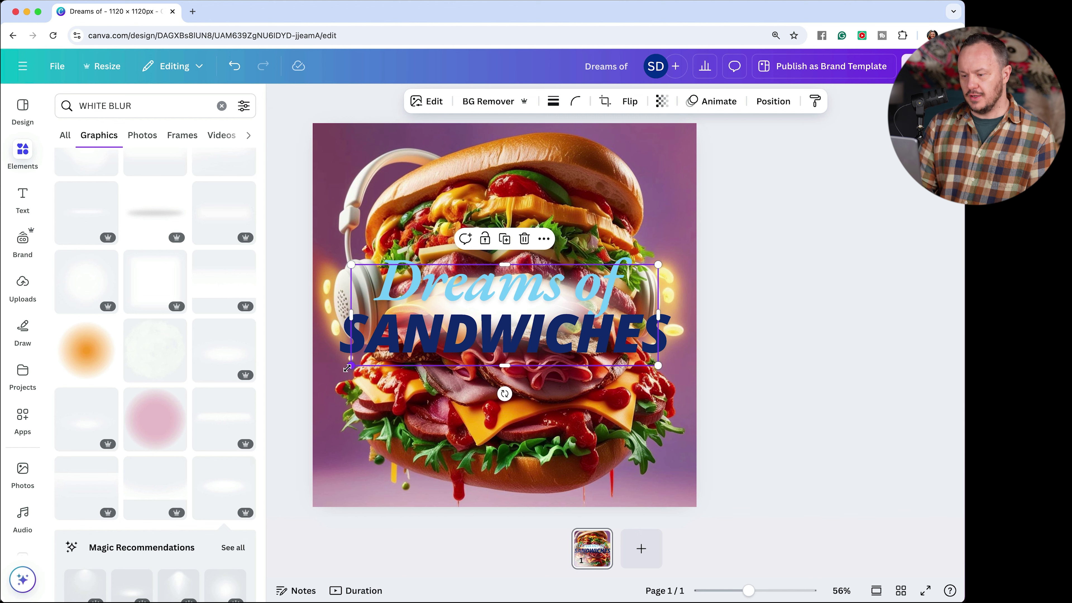
Step: Enlarge and widen the blur, centre it behind the title, and lower its transparency
left_click_drag(347, 368, 11, 481)
left_click_drag(452, 392, 574, 356)
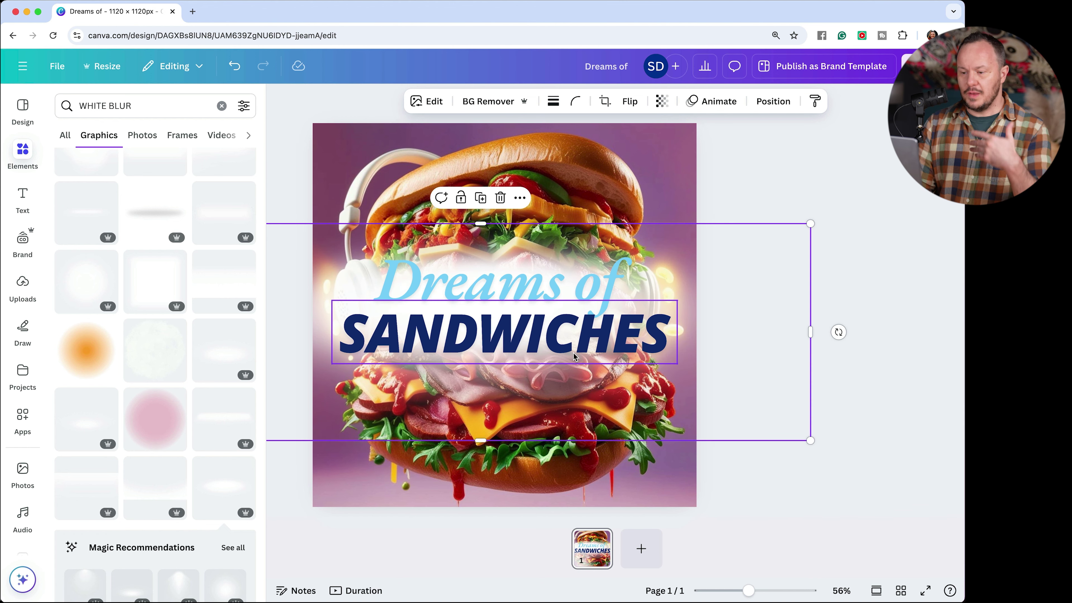
left_click_drag(578, 321, 775, 312)
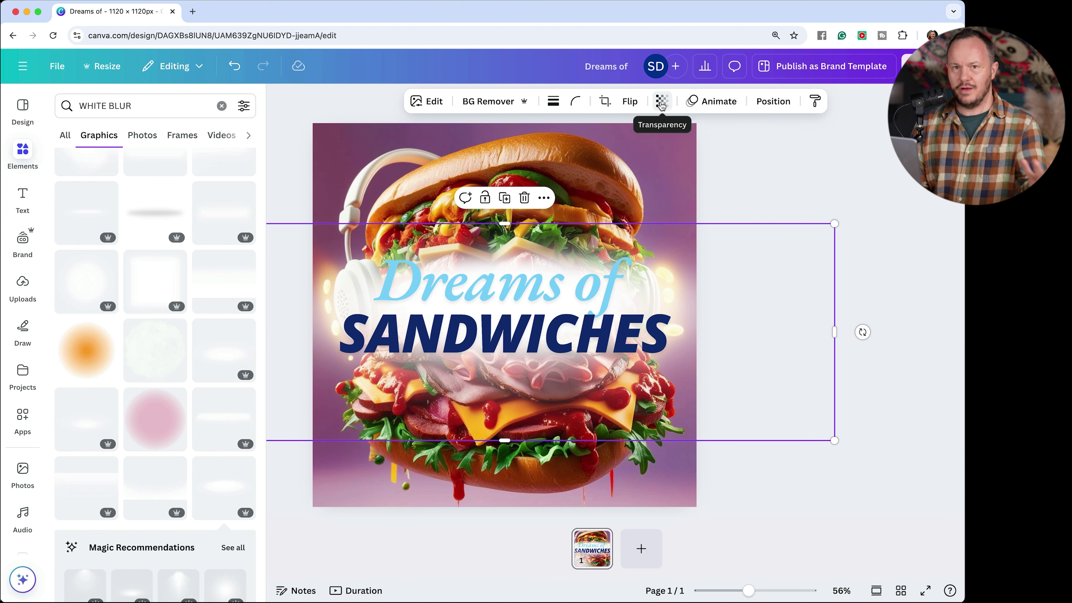
left_click(662, 106)
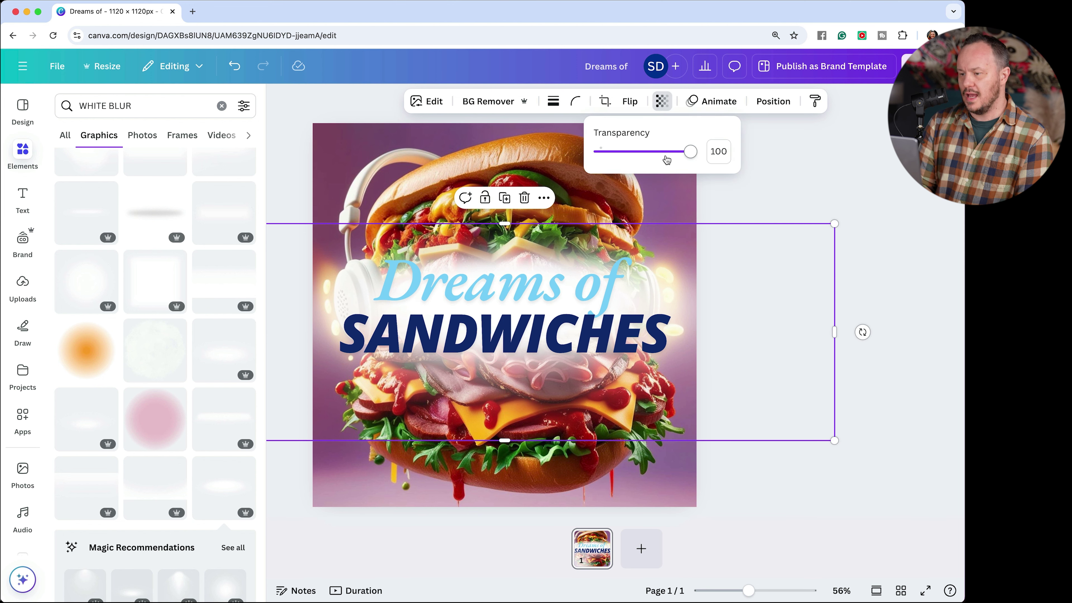
left_click_drag(667, 152, 675, 153)
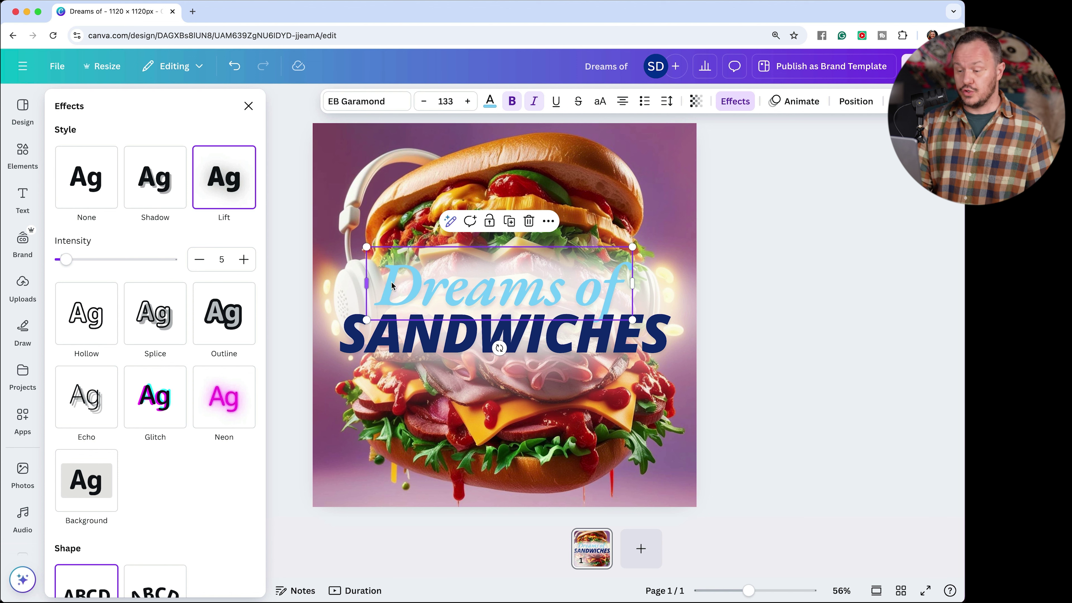
Step: Adjust the Lift intensity on 'Dreams of', then try the Hollow and Outline effects
left_click_drag(69, 275, 96, 262)
left_click(89, 336)
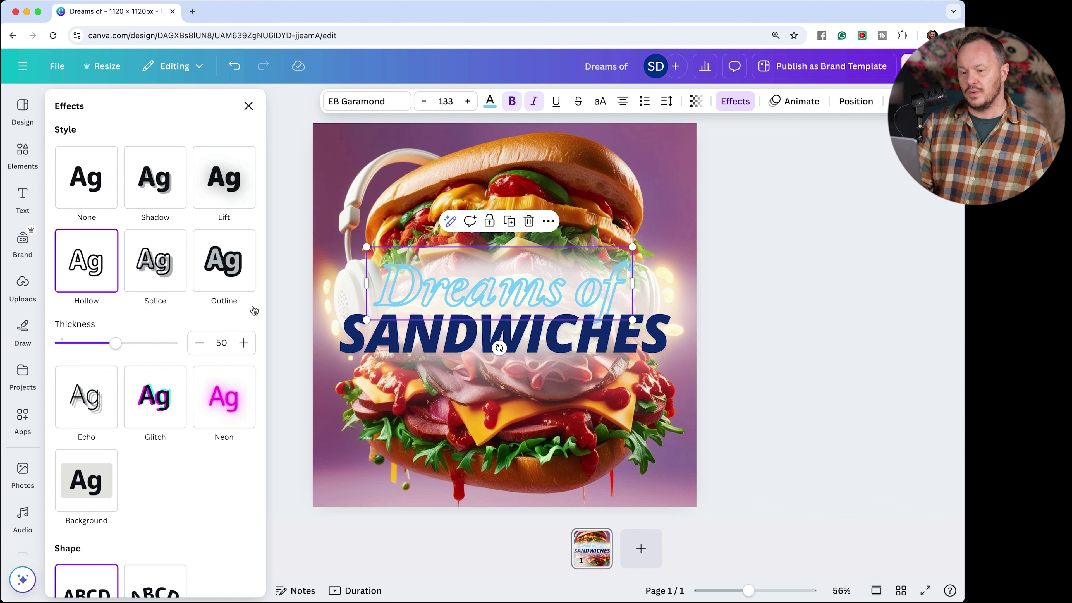
left_click(226, 273)
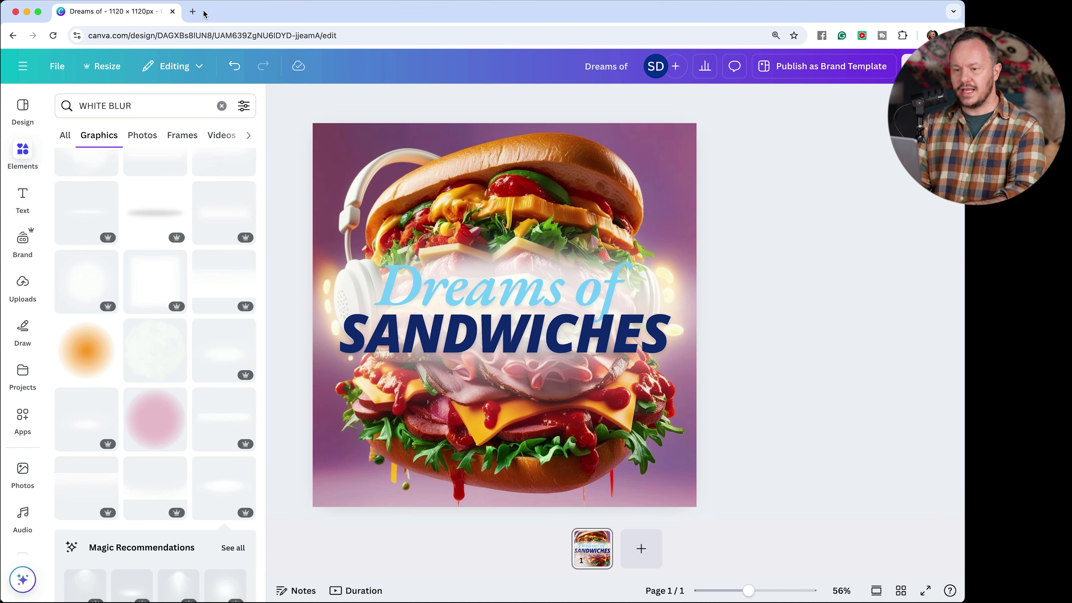
Step: Open canva.com in a new browser tab
left_click(194, 11)
type("canva.com")
key("Return")
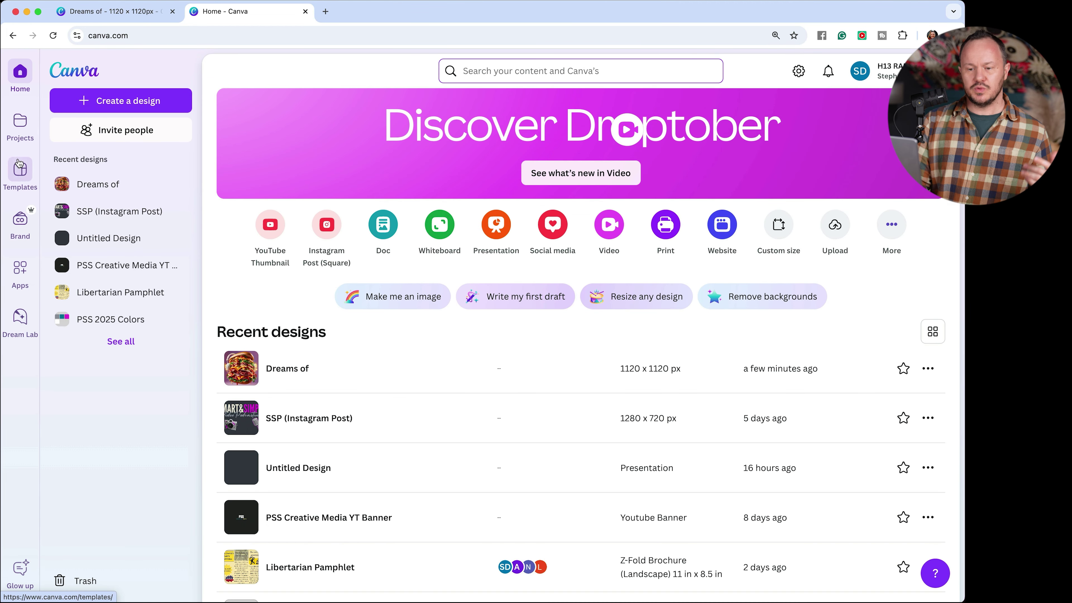
Step: Create a new brand kit named 'Dreams of Sandwiches'
left_click(25, 228)
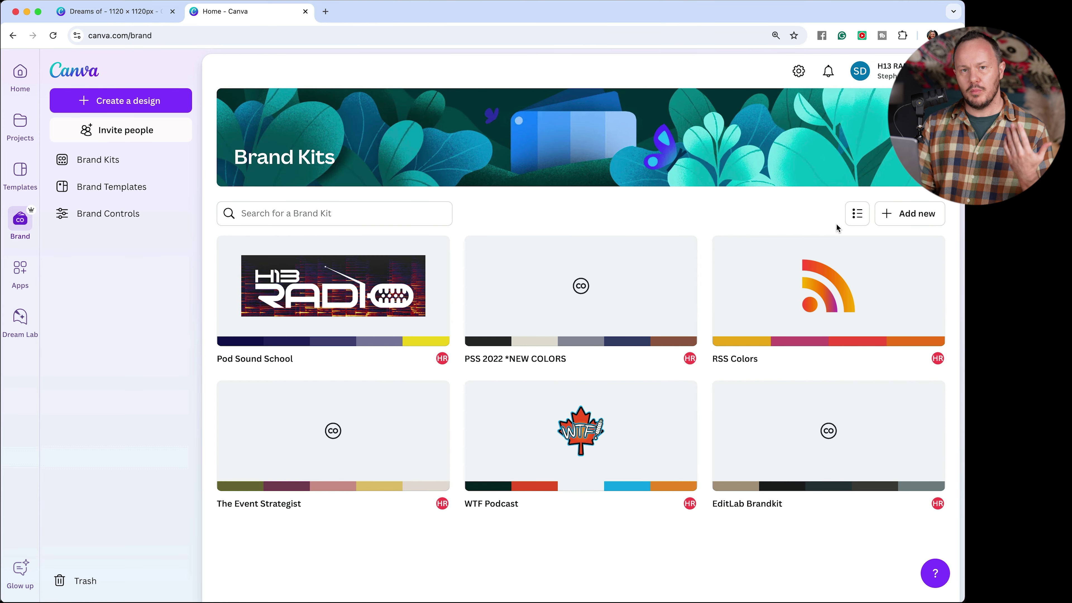
left_click(908, 215)
type("Dre")
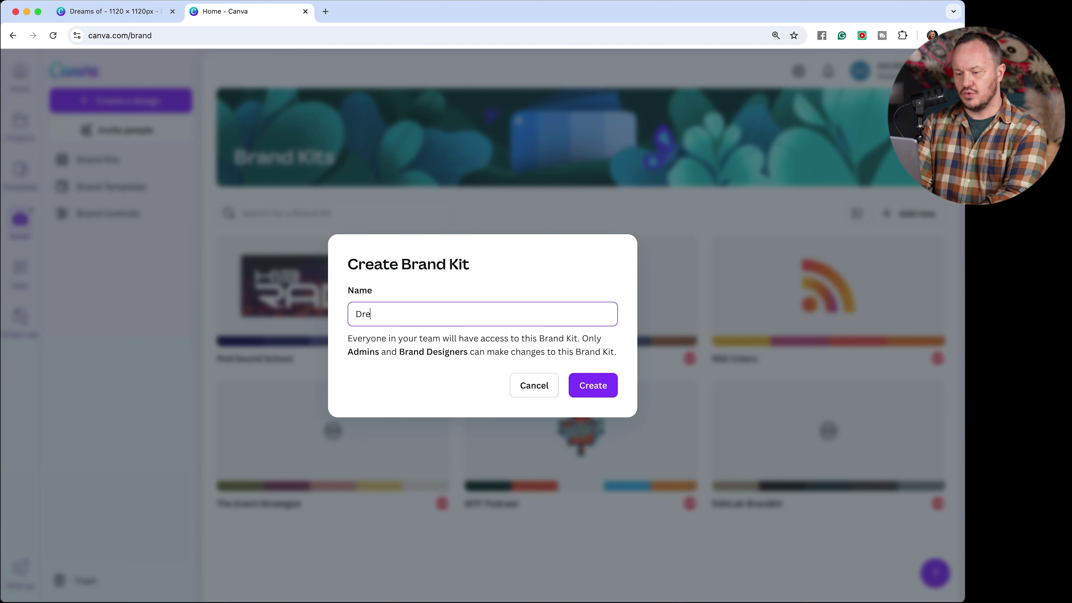
type("ams of Sandwich")
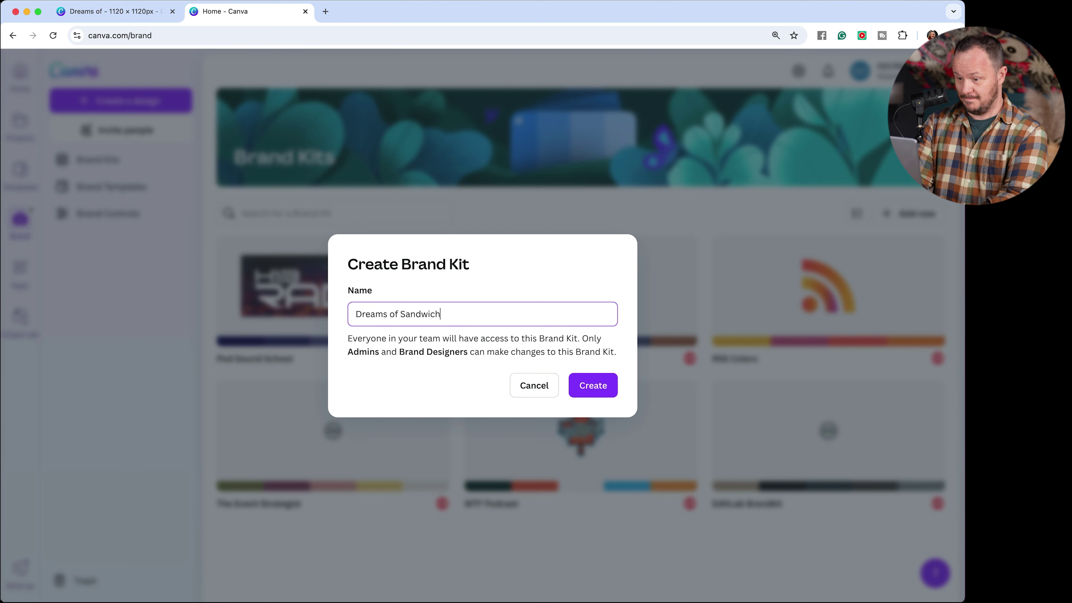
type("es")
left_click(591, 386)
Step: Scroll through the new kit's empty colours, fonts, photos and graphics sections, then back up to Colors
scroll(554, 363, "down", 3)
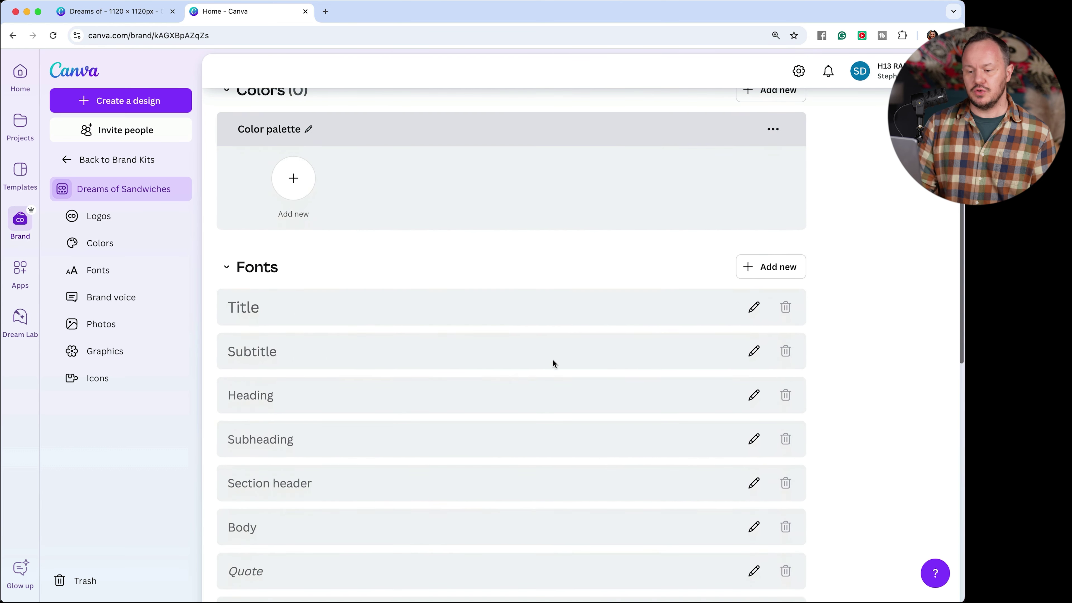
scroll(554, 363, "down", 12)
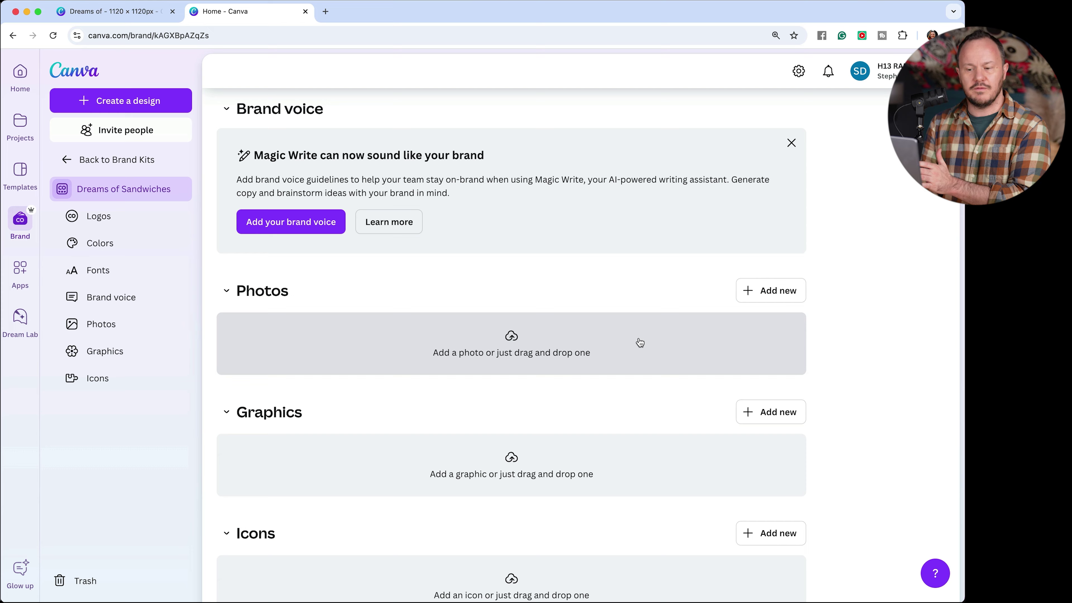
scroll(639, 342, "down", 2)
scroll(538, 402, "up", 3)
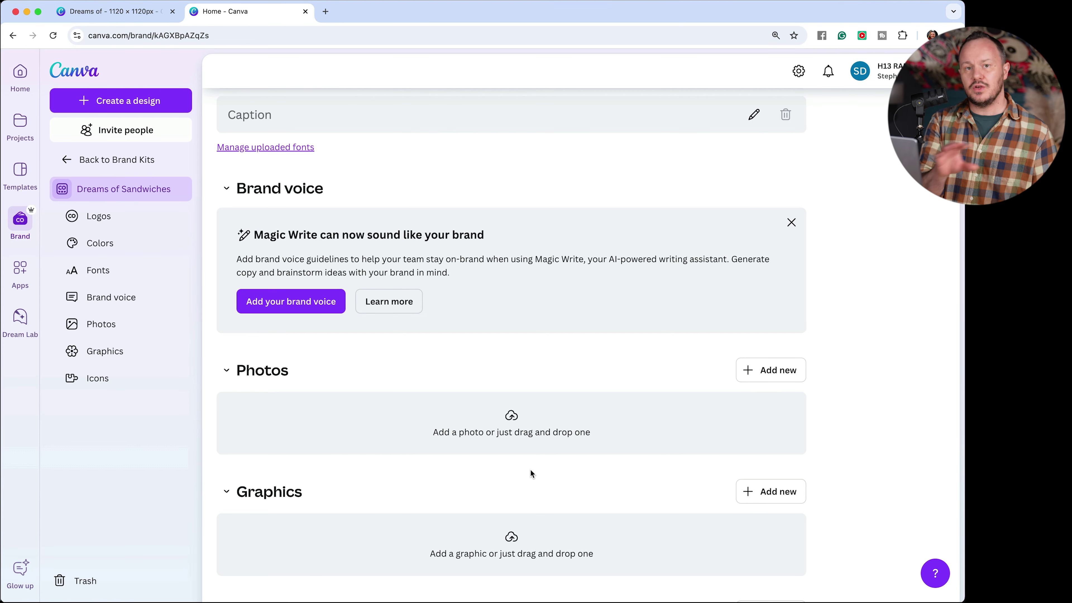
scroll(532, 471, "up", 10)
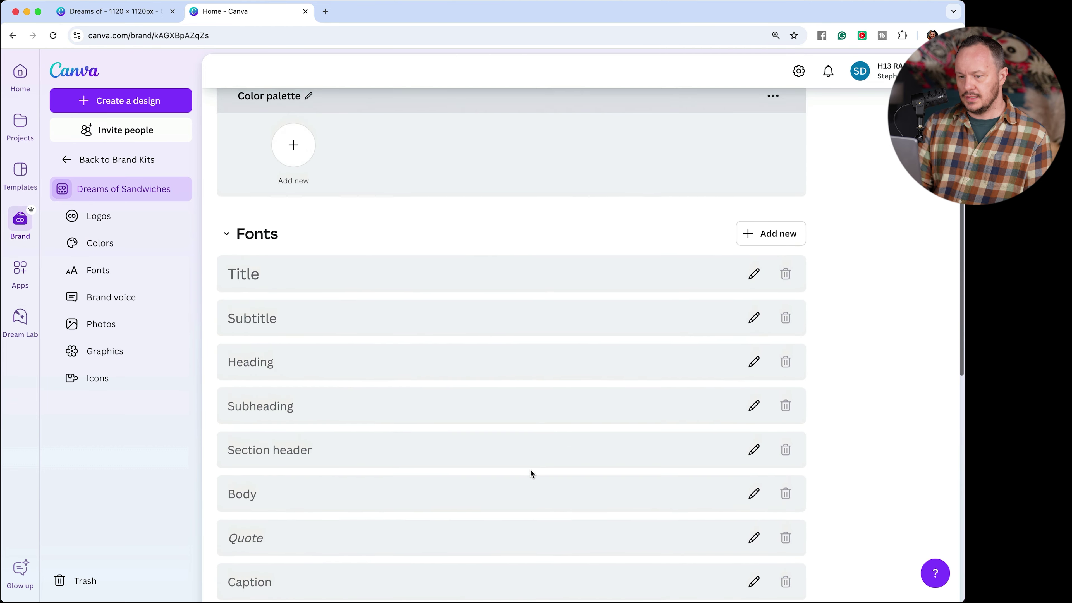
Step: Add a deeper green gradient swatch to the kit's colours, then delete it again
left_click(310, 206)
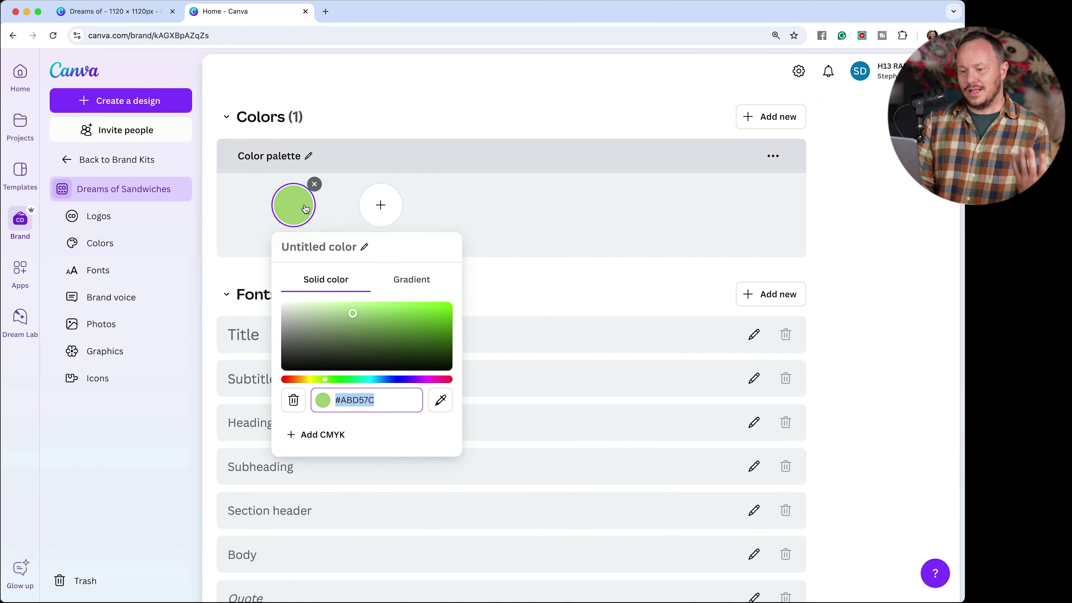
left_click(418, 327)
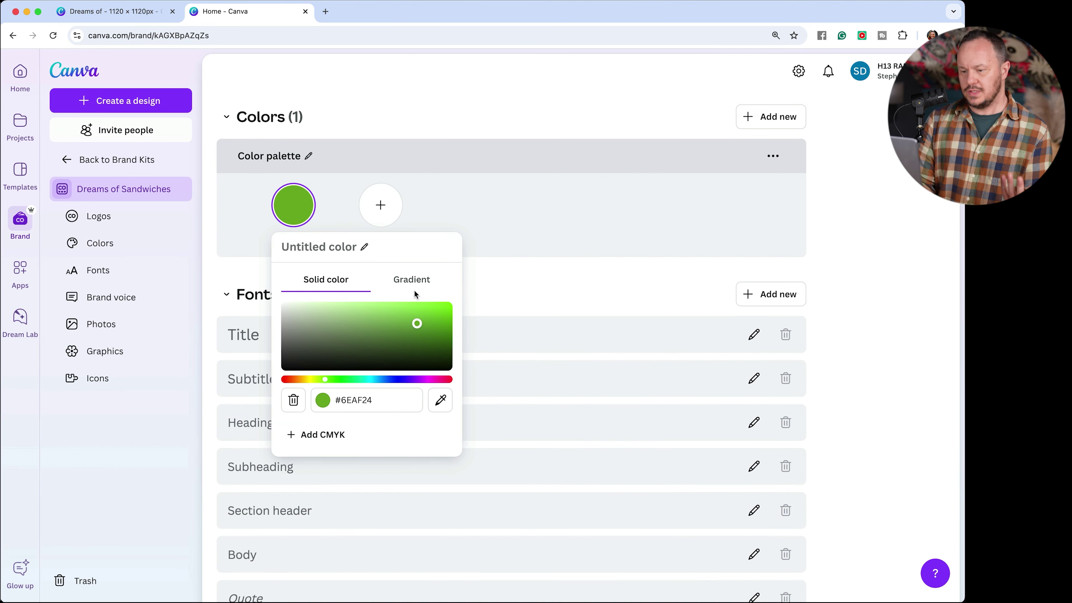
left_click(411, 279)
left_click(498, 278)
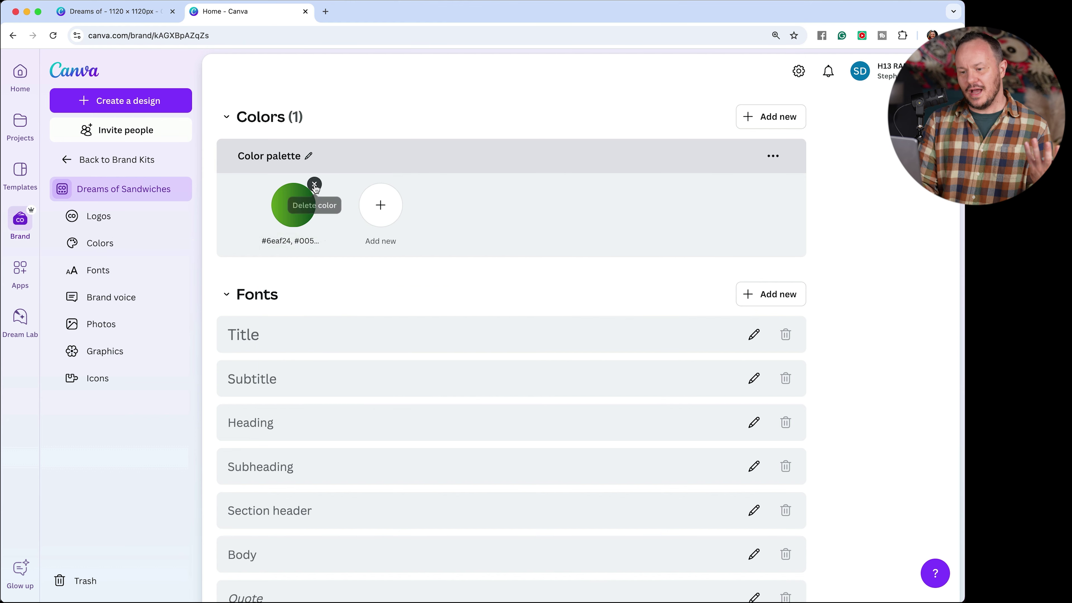
left_click(315, 184)
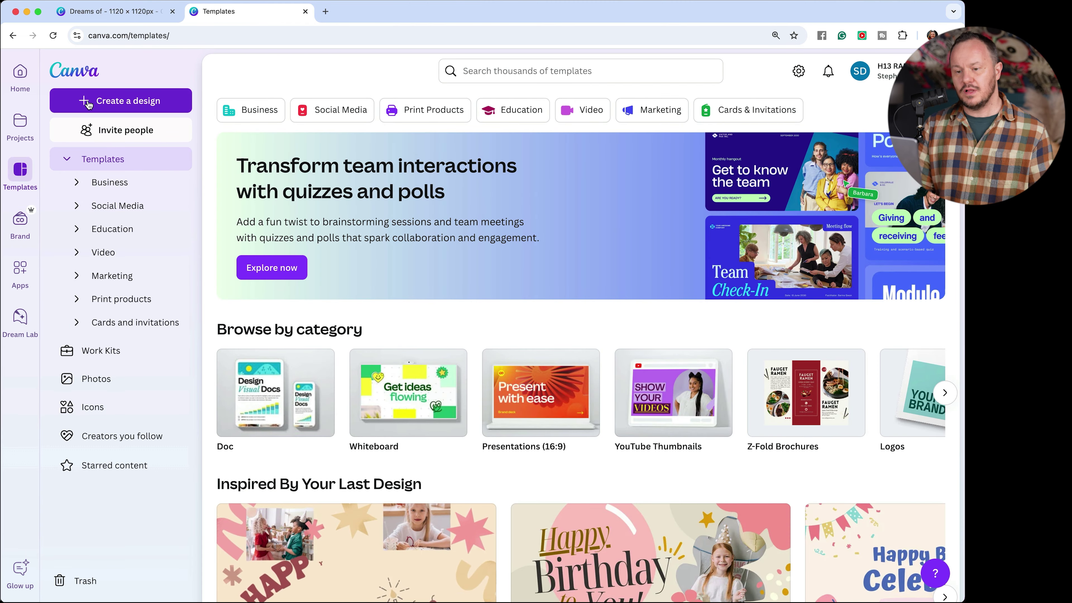
Step: Start a new 3000 × 3000 px Podcast Cover design found by searching 'podcast'
left_click(116, 106)
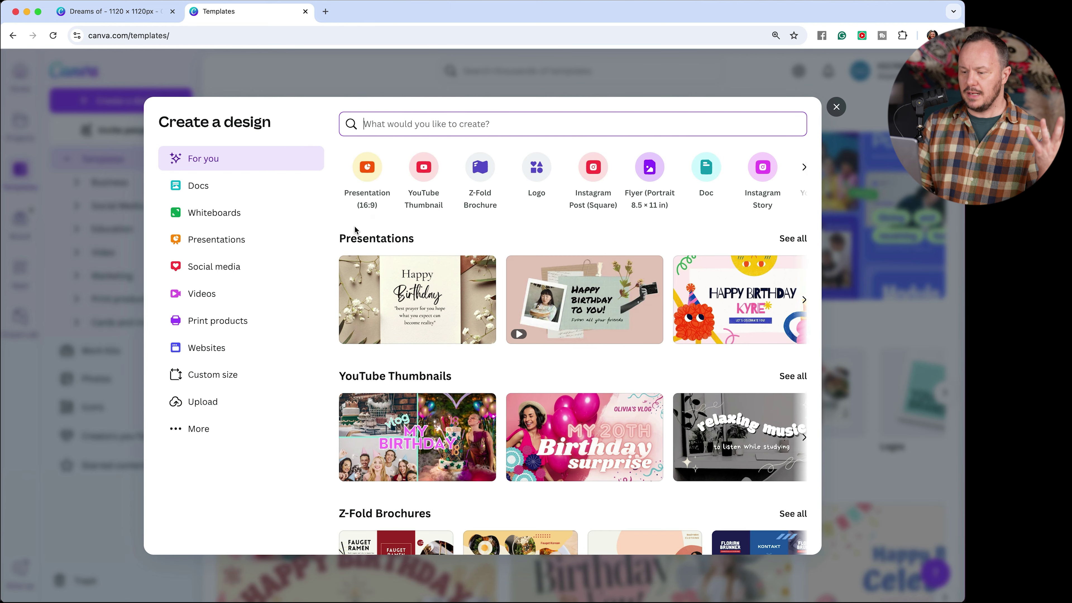
type("podcast")
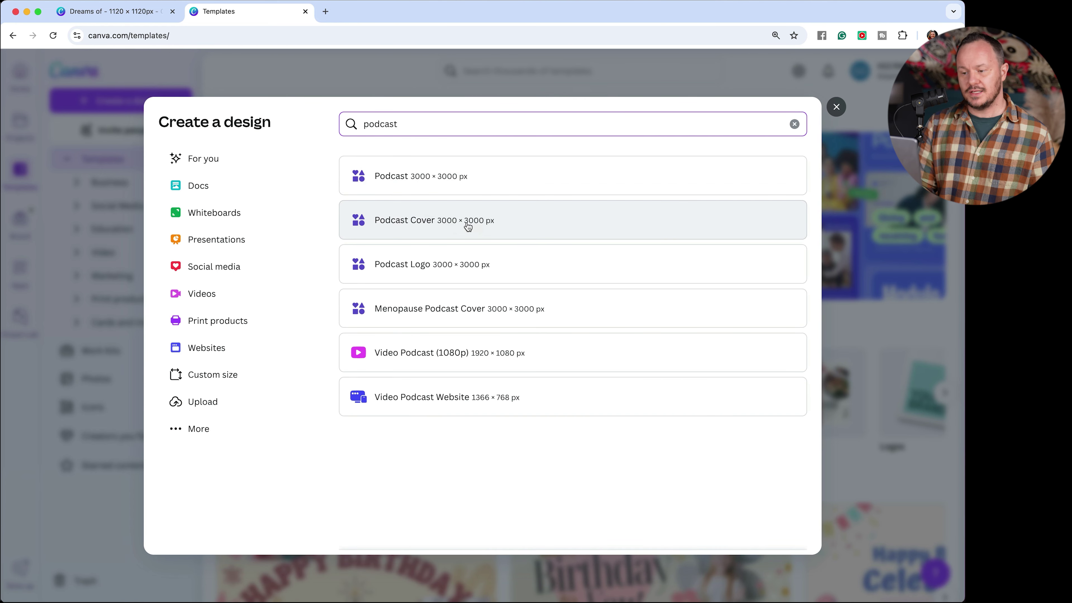
left_click(508, 219)
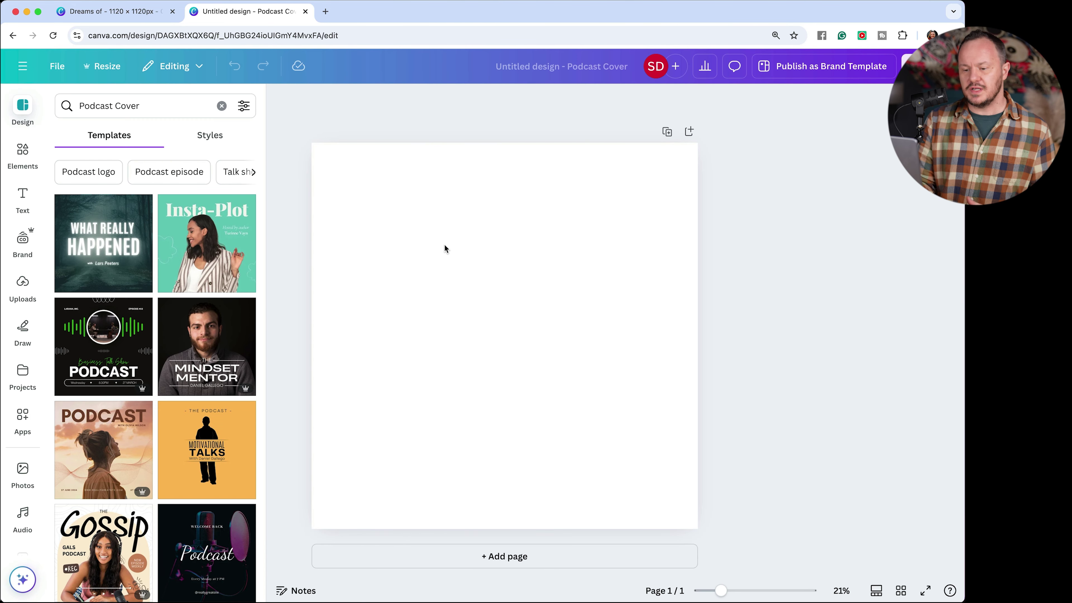
Step: Apply the green Insta-Plot template to the blank cover
scroll(203, 469, "down", 3)
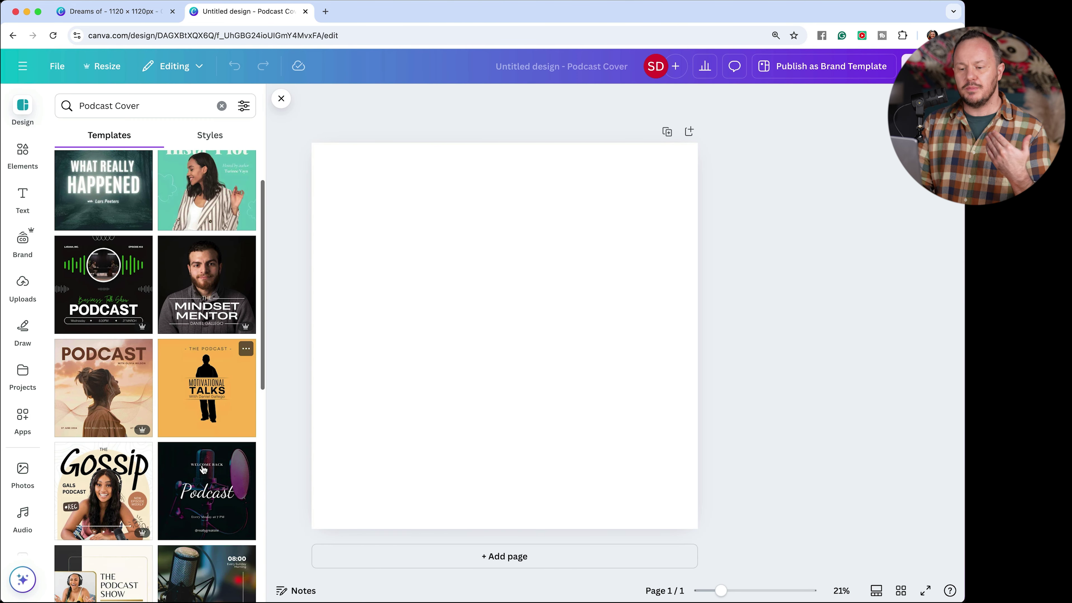
scroll(172, 486, "up", 7)
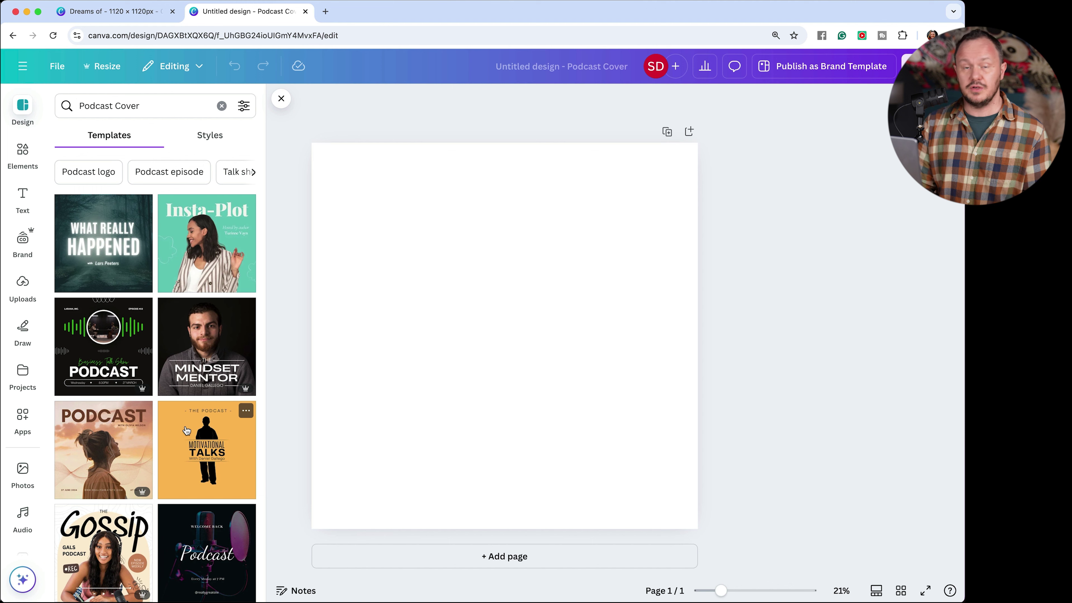
left_click(201, 262)
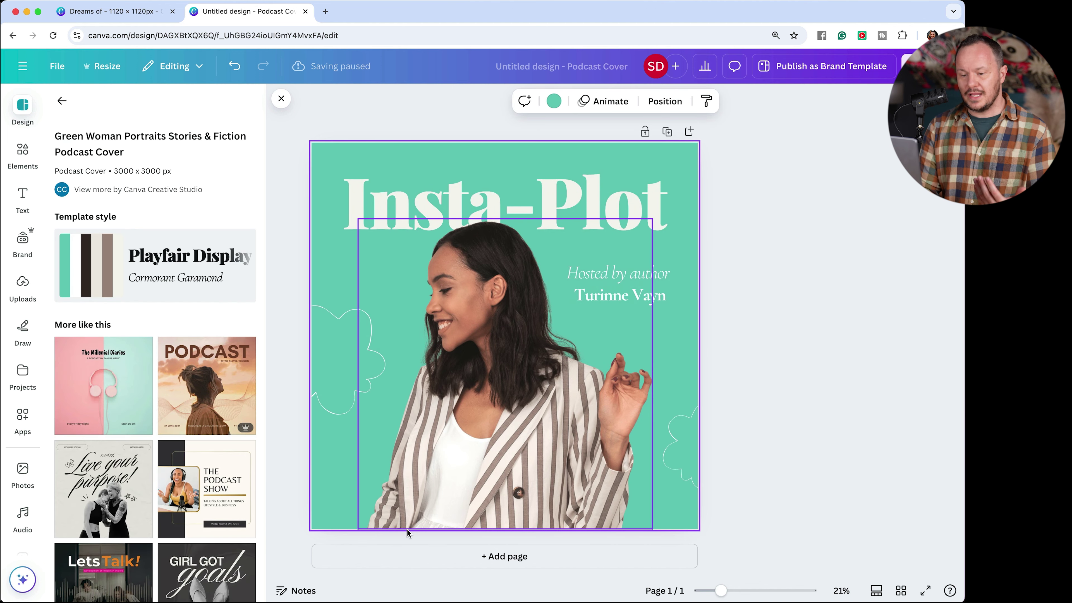
Step: Swap in the host's uploaded photo, cut out its background, and retitle the cover 'Dreams of Sandwiches'
left_click(451, 317)
left_click(23, 282)
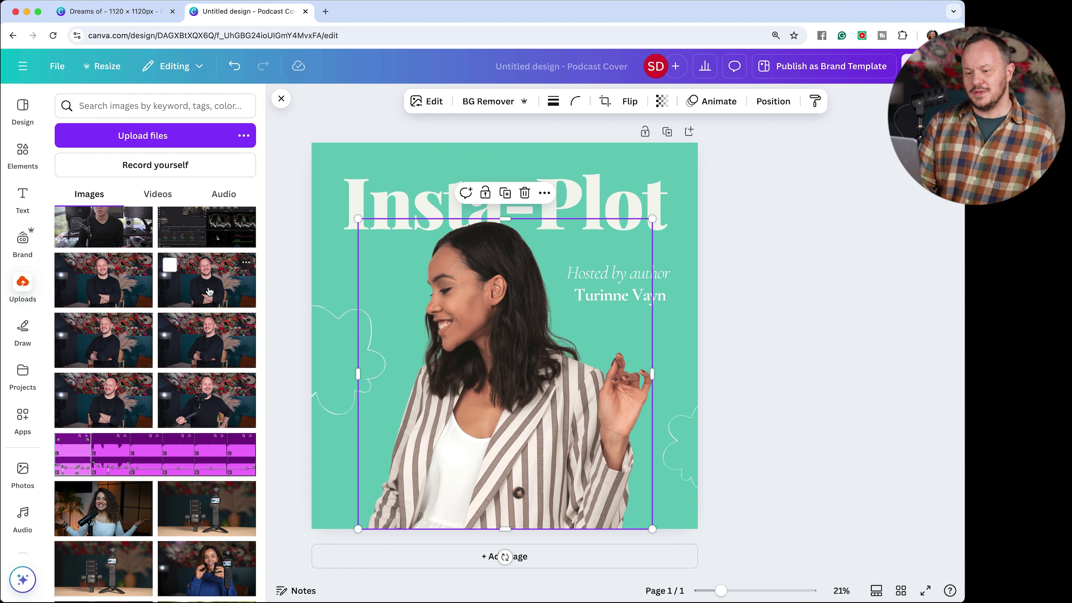
left_click_drag(207, 290, 602, 360)
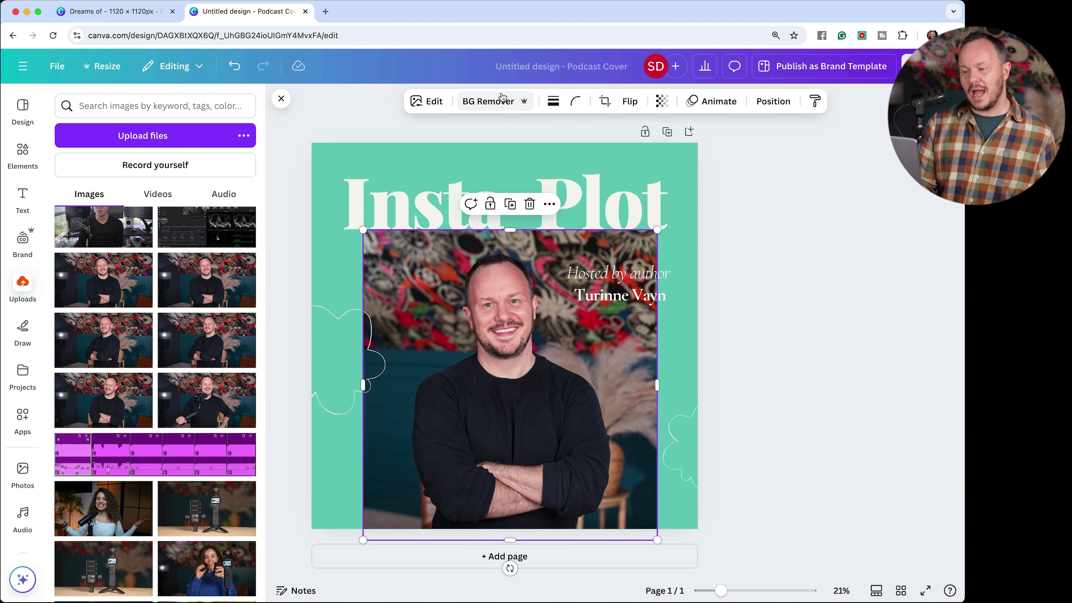
left_click(505, 108)
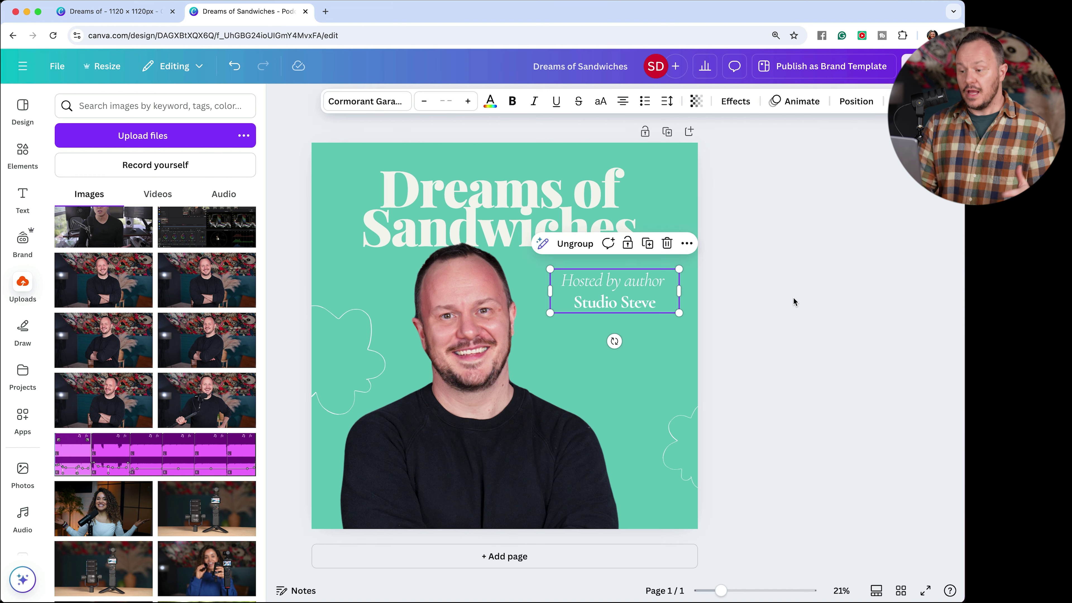
left_click(793, 297)
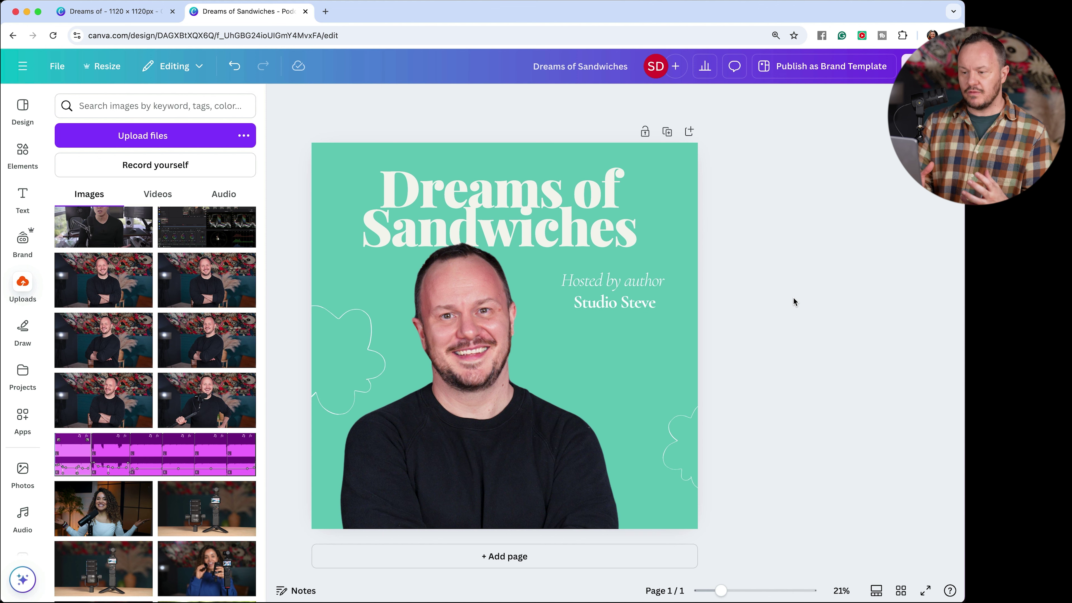
Step: Select the page and bring up the full list of Design style combinations
left_click(461, 146)
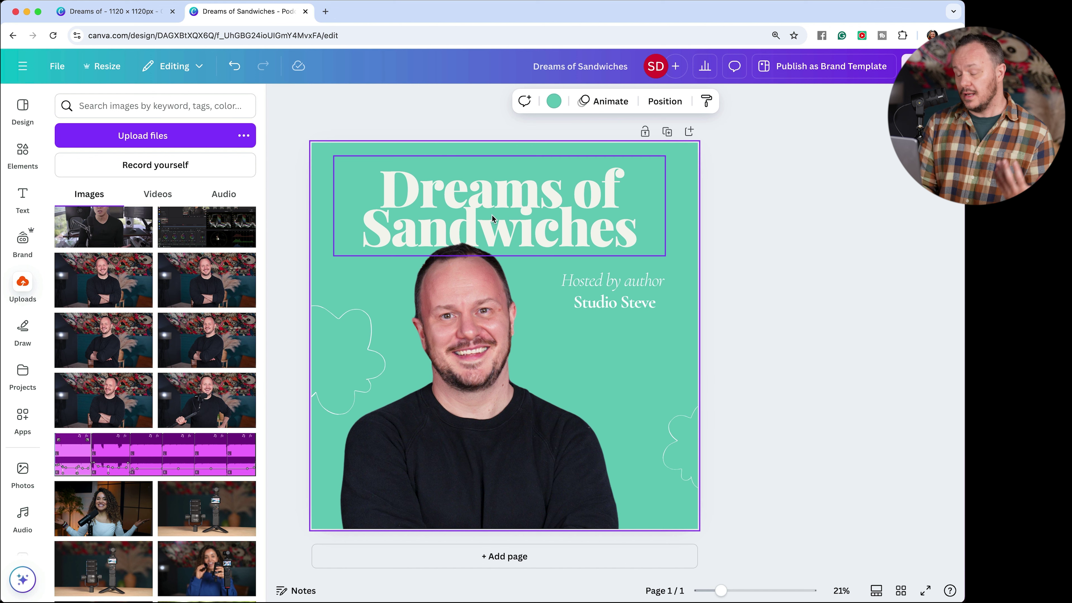
left_click(23, 117)
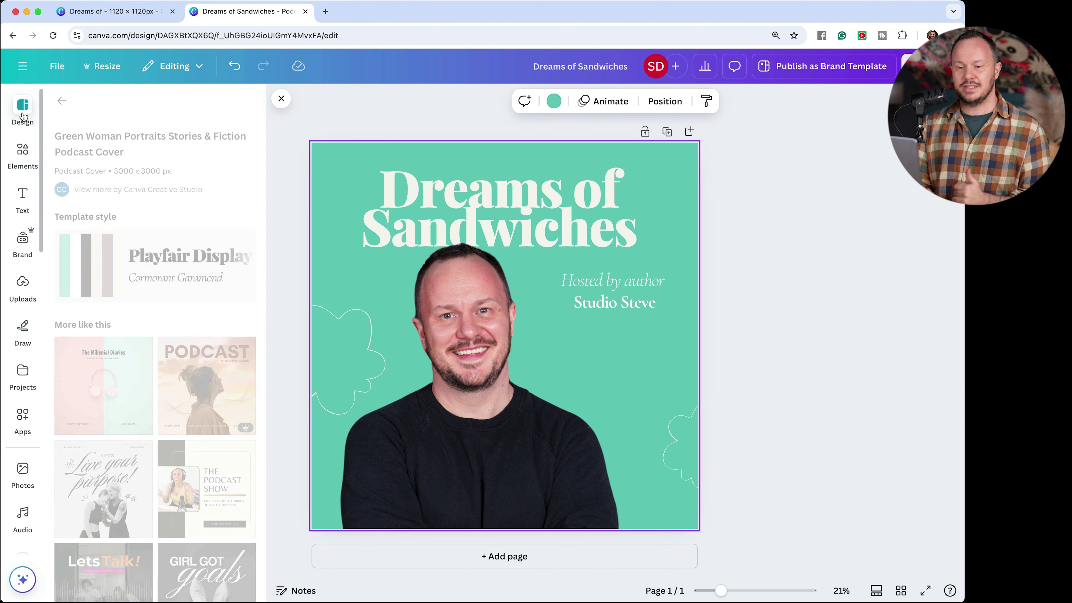
left_click(62, 100)
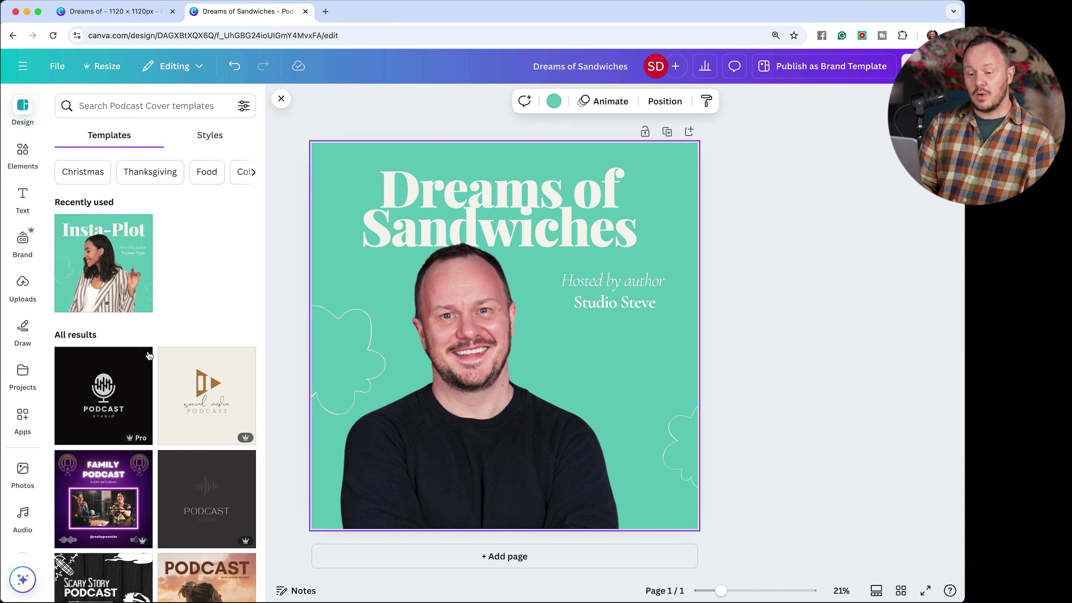
scroll(148, 356, "down", 4)
scroll(177, 480, "up", 4)
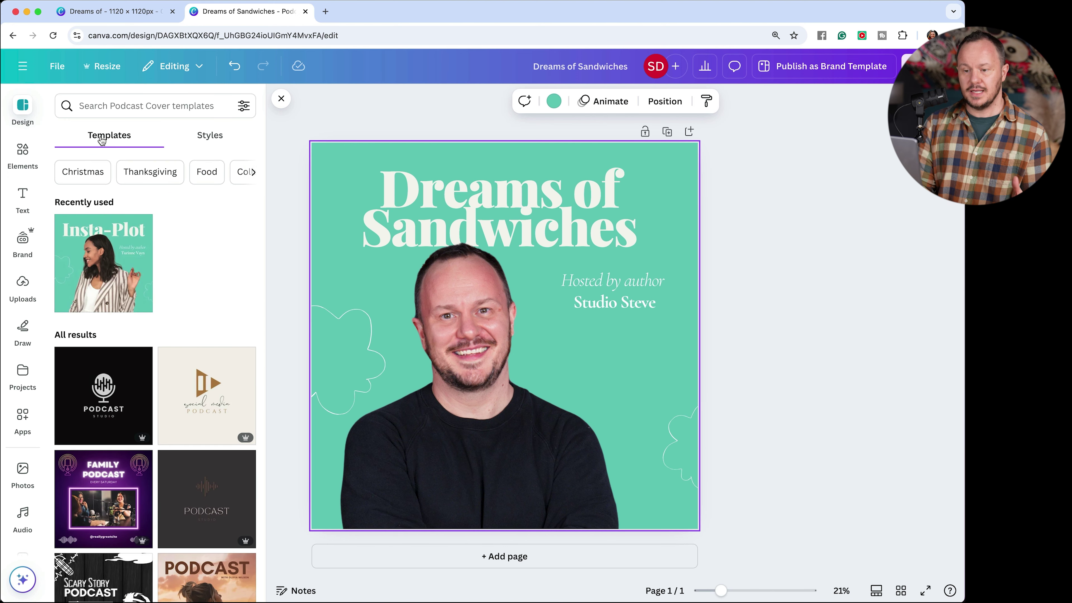
left_click(209, 136)
scroll(111, 308, "down", 5)
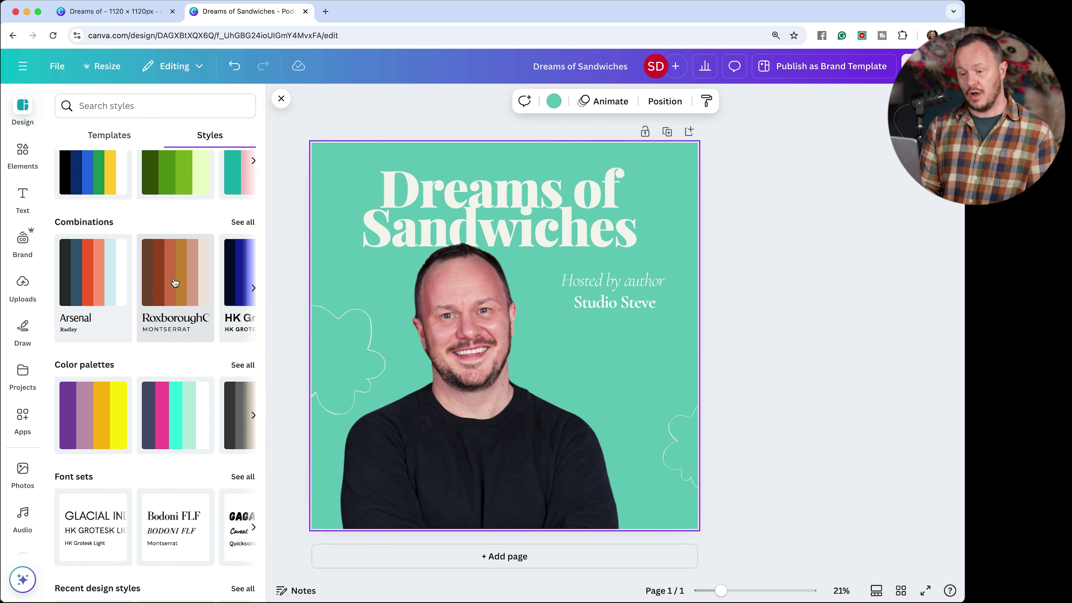
left_click(246, 223)
Step: Try the Arsenal, Roxborough and Anton style combinations, then apply HORIZON
left_click(101, 230)
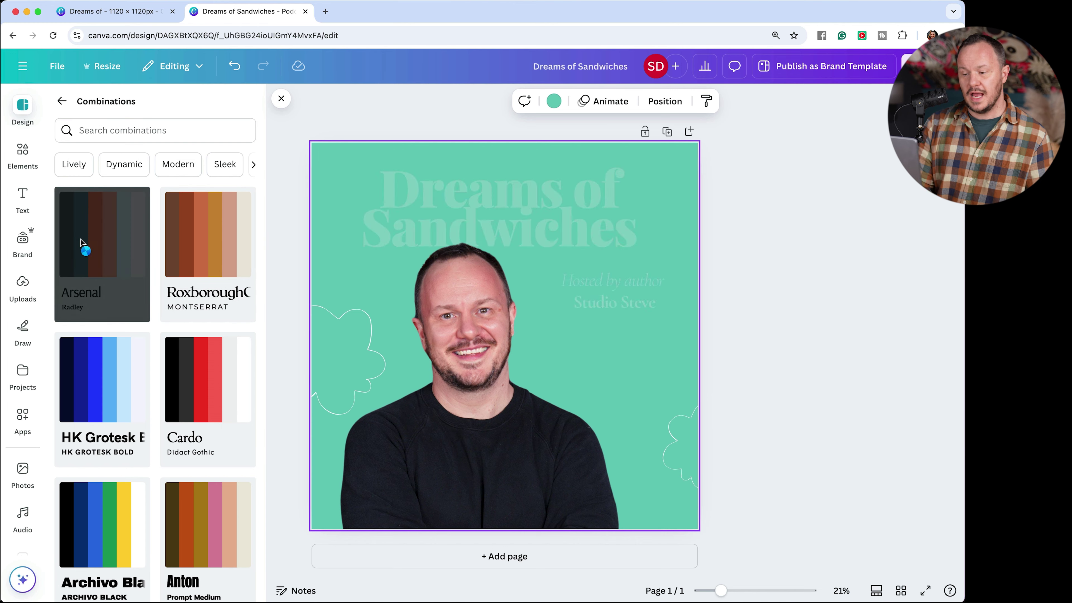
left_click(171, 245)
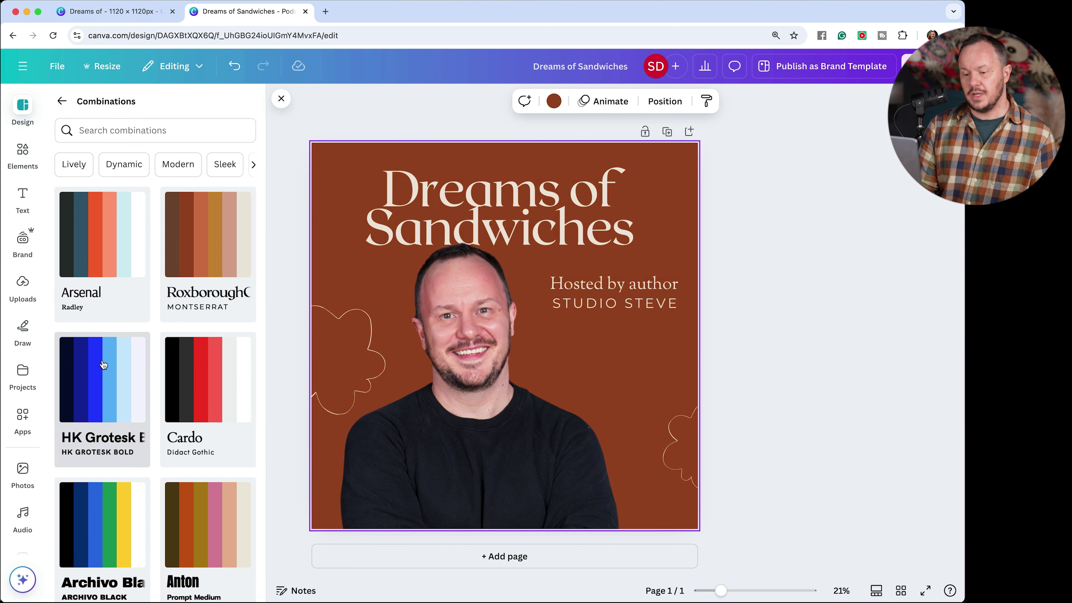
left_click(209, 524)
scroll(209, 507, "down", 3)
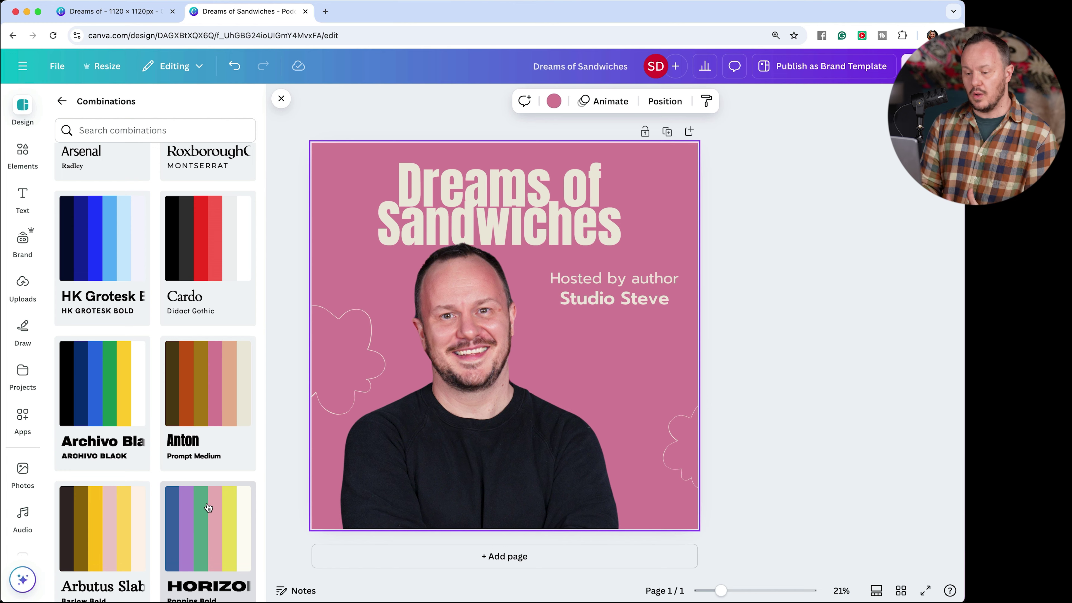
left_click(209, 506)
Step: Shuffle HORIZON's colours until the cover has a green background with white text
scroll(208, 465, "down", 3)
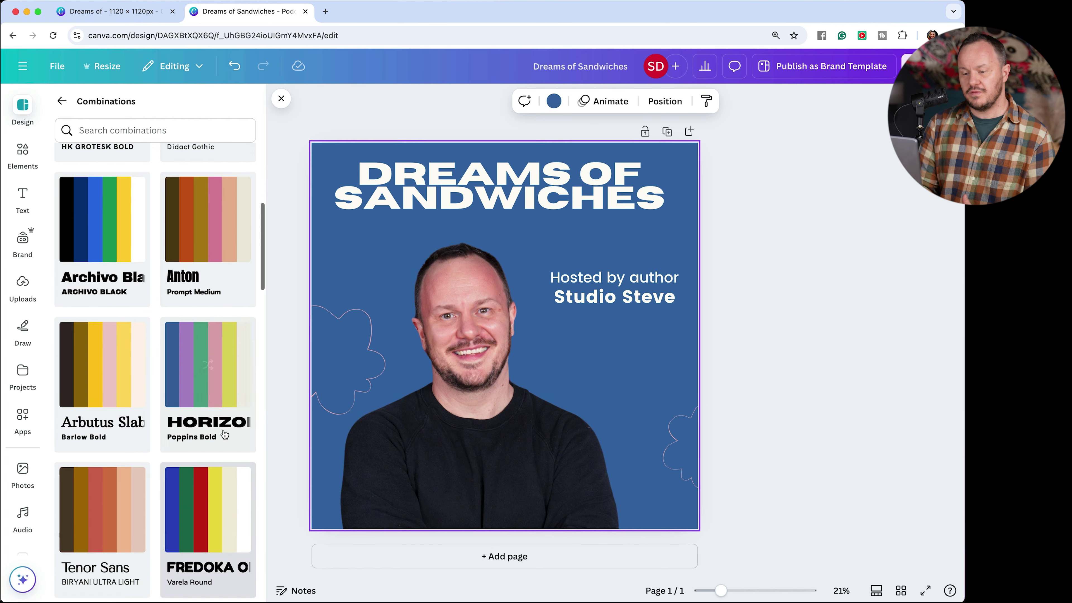
left_click(209, 365)
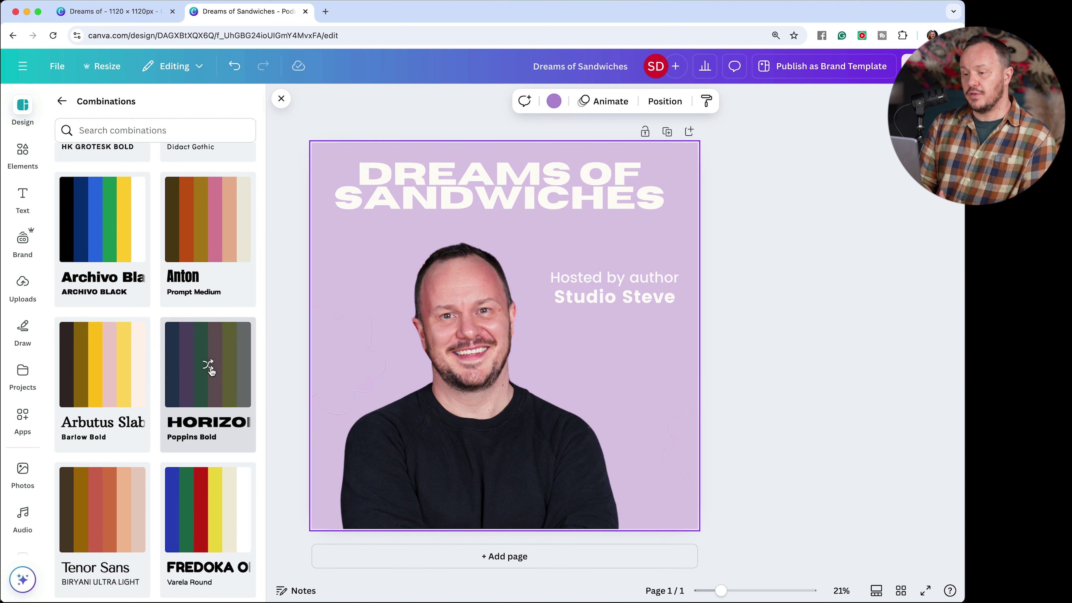
left_click(209, 365)
left_click(210, 368)
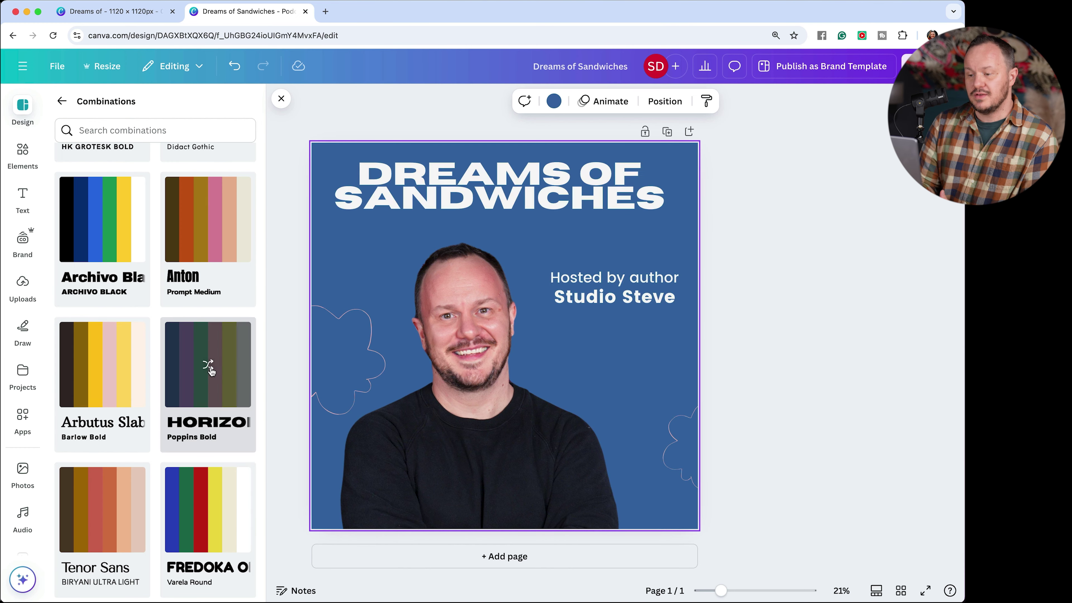
left_click(210, 368)
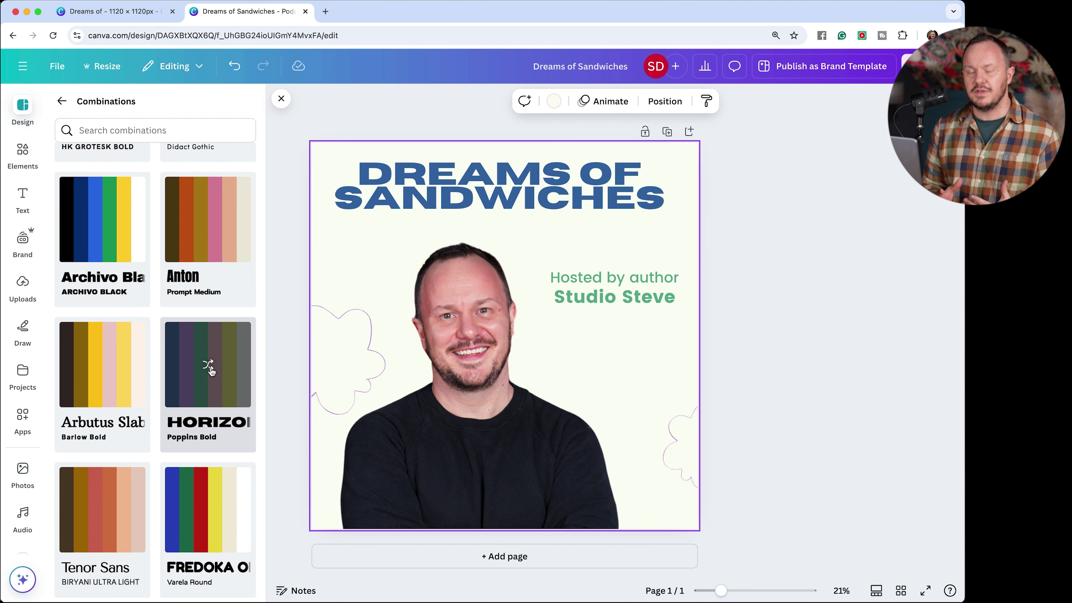
left_click(208, 365)
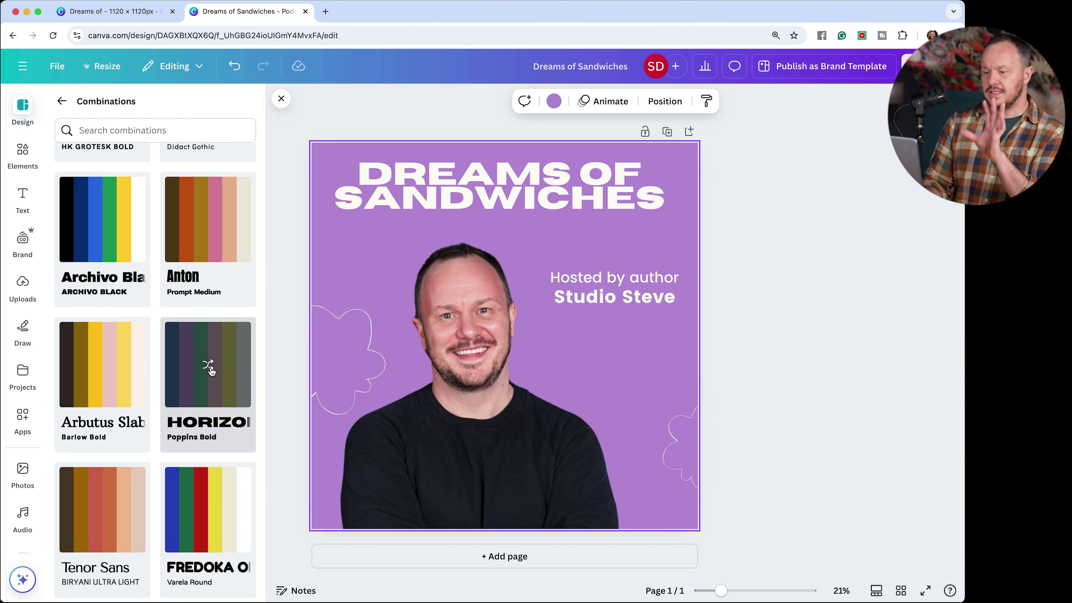
left_click(208, 365)
key("Escape")
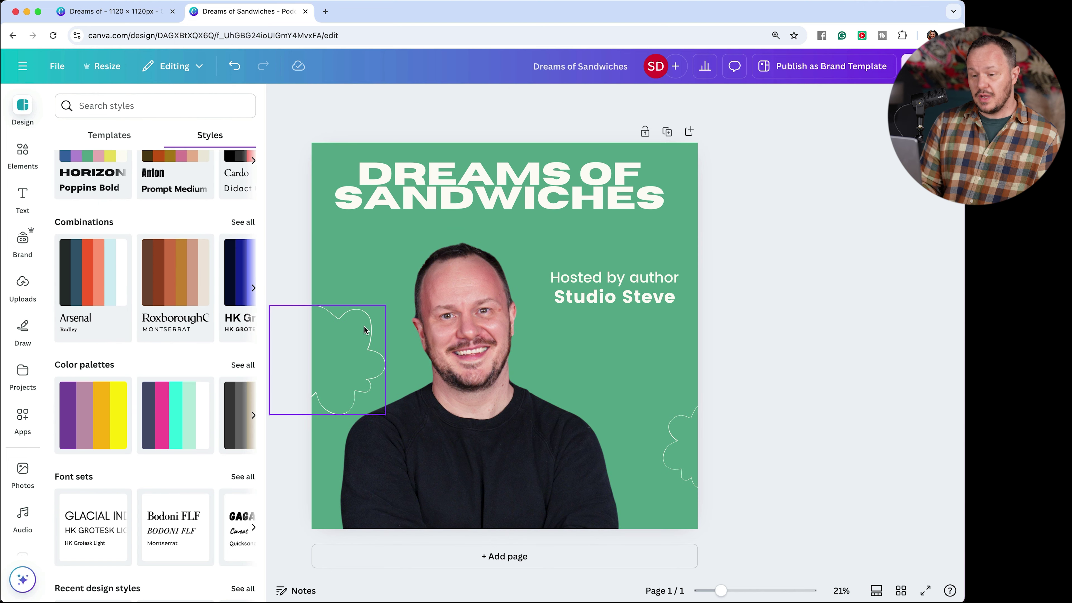
Step: Add the background green #5EB090 to a new Dreams of Sandwiches brand colour palette
left_click(23, 241)
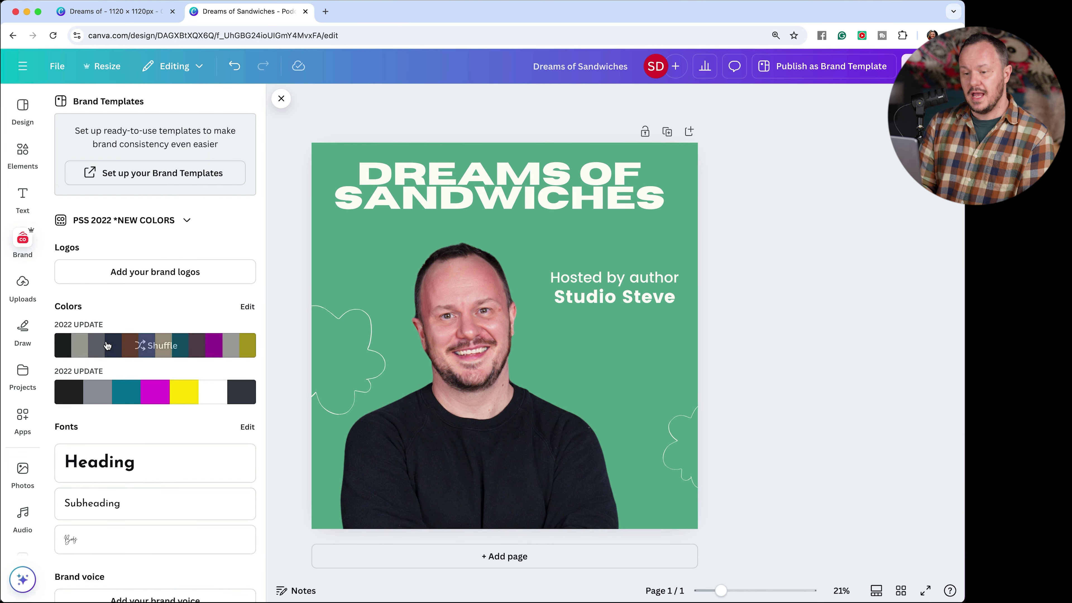
left_click(326, 153)
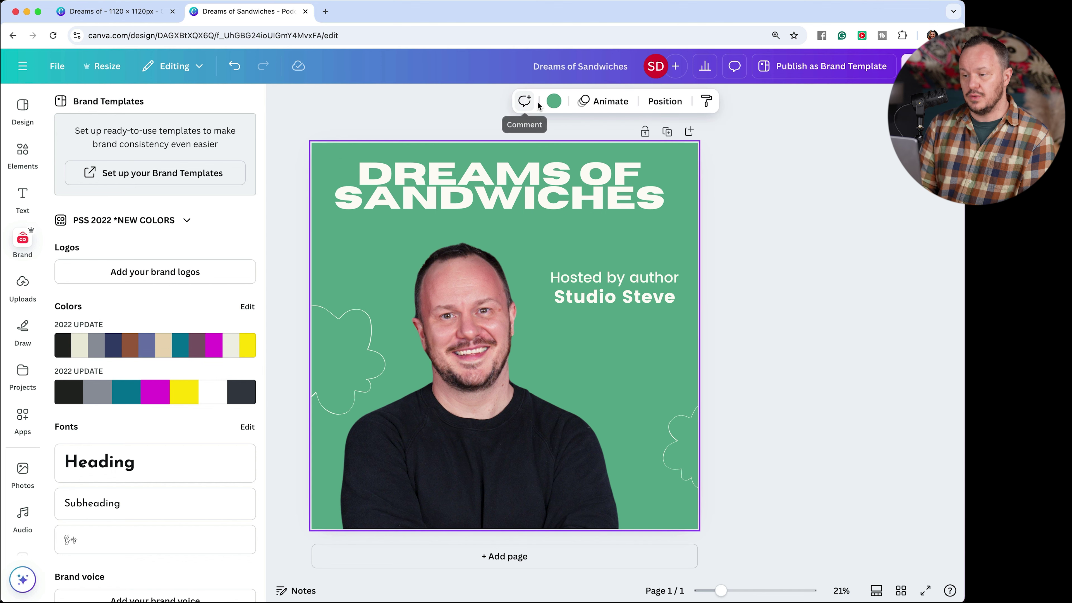
left_click(554, 102)
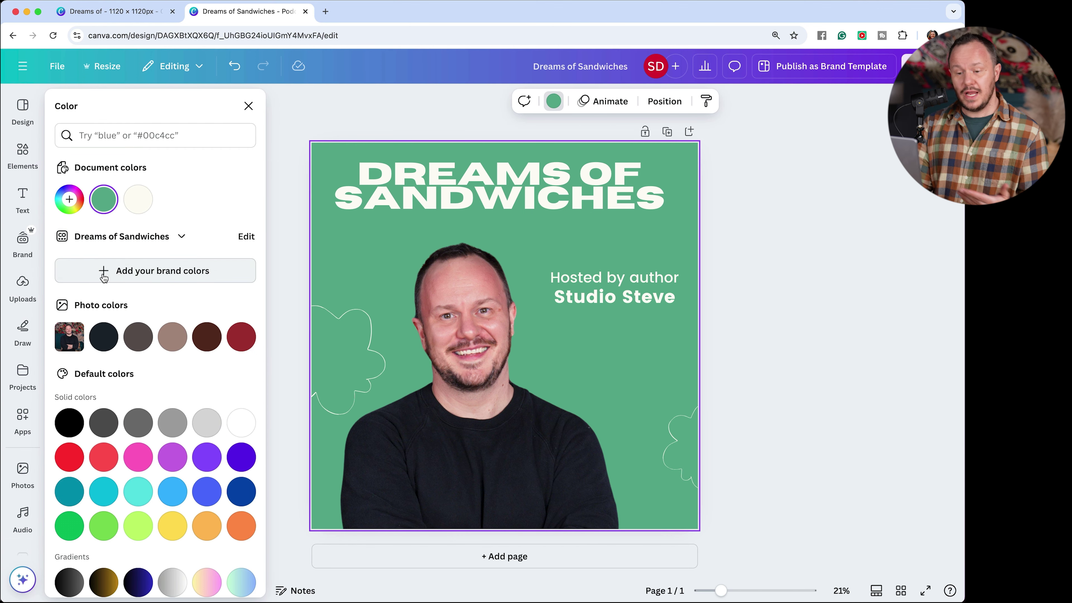
left_click(189, 280)
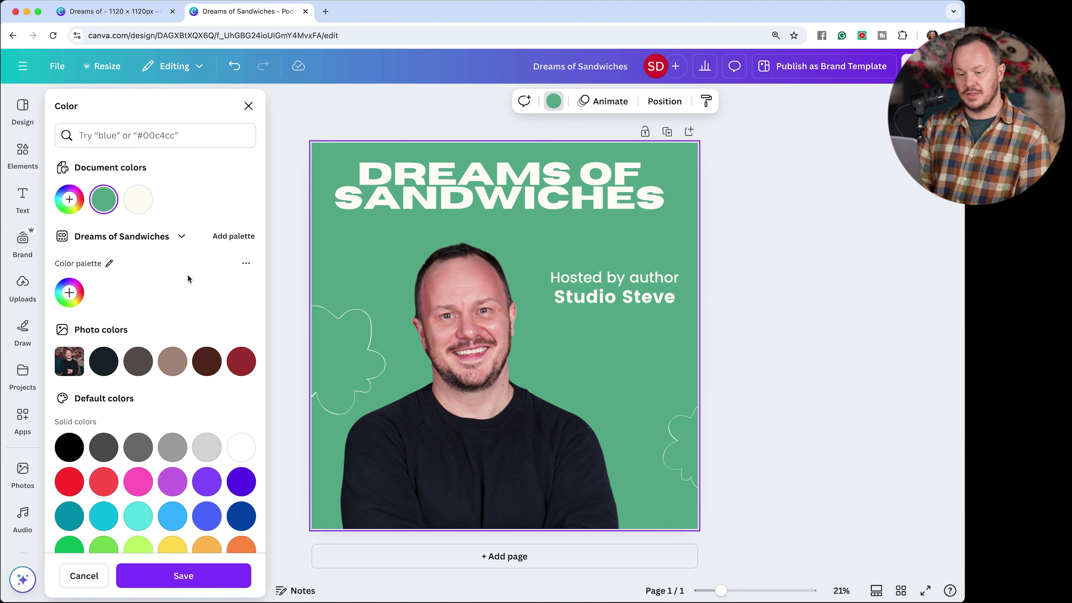
left_click(69, 296)
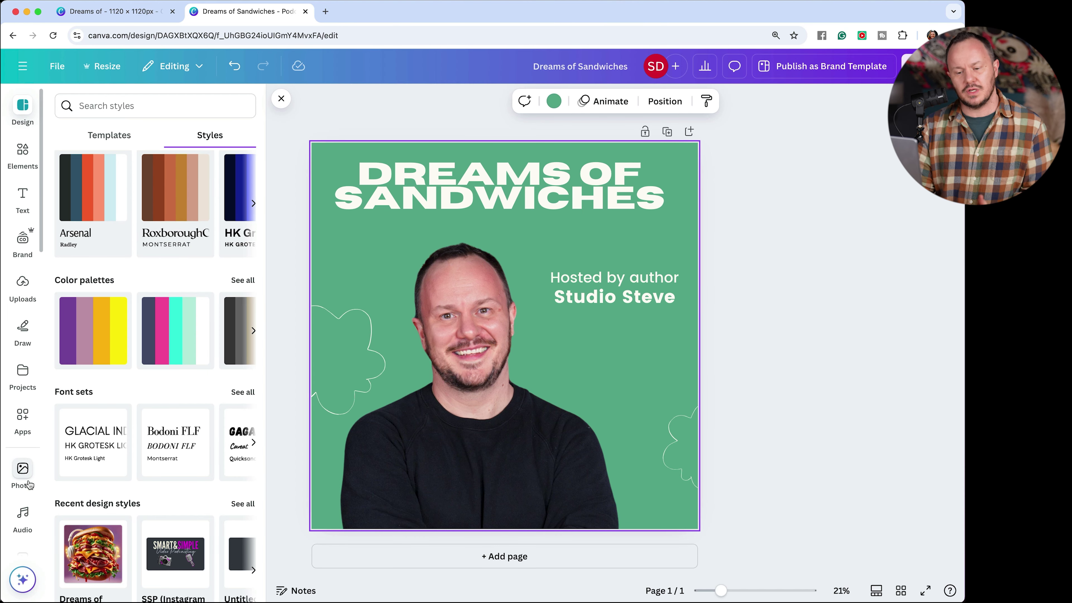
Step: Save the green brand colour and list the Podcast Cover templates in the Design panel
left_click(22, 153)
left_click(22, 109)
left_click(87, 134)
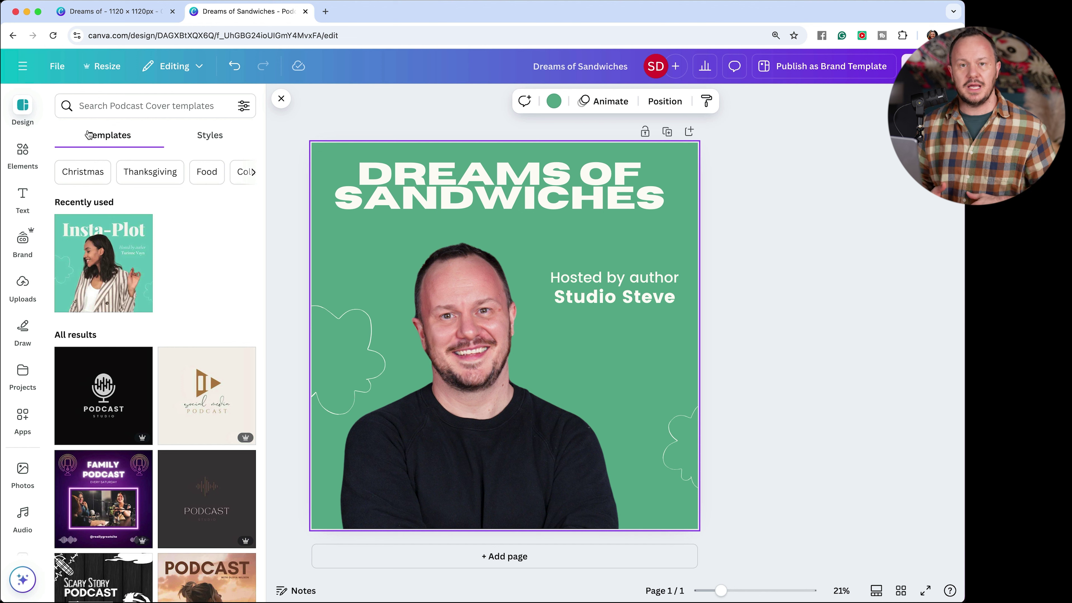